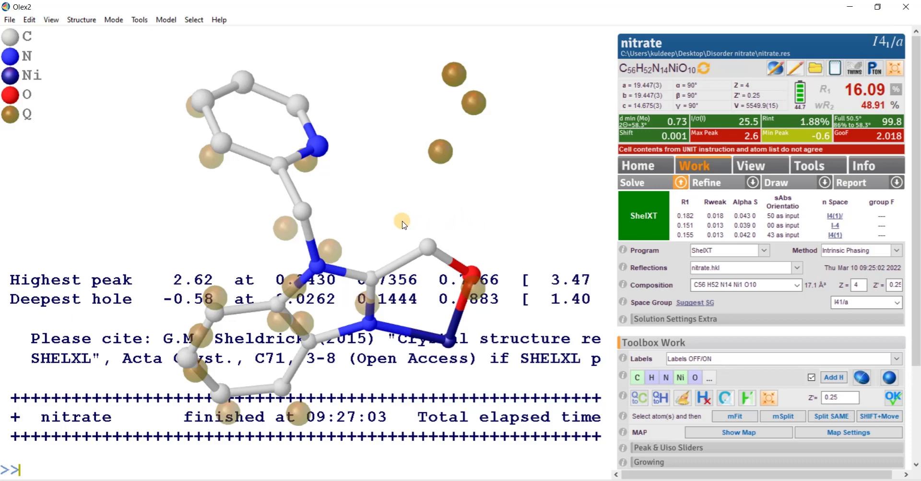
- Examine the residual Q peaks beside the nickel complex from several angles, re-centring the structure in the view
mouse_move(376, 230)
left_mouse_down()
mouse_move(393, 202)
mouse_move(366, 226)
left_mouse_up()
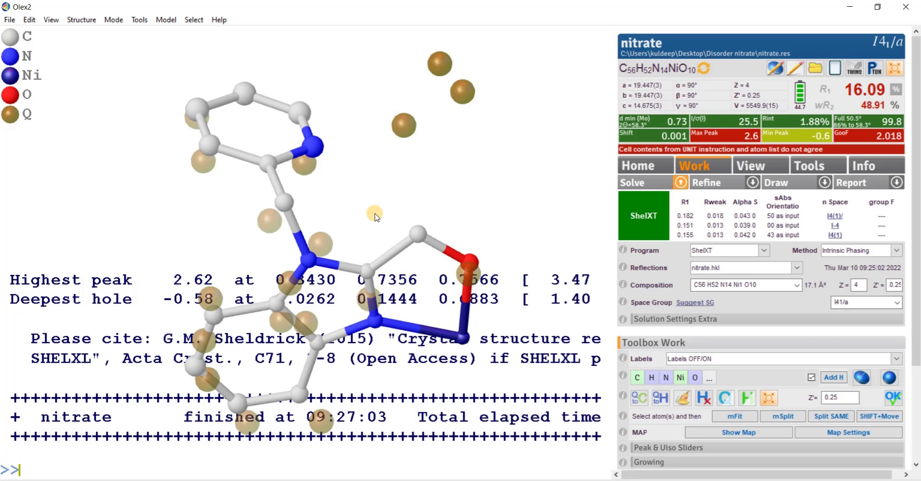
left_click_drag(498, 167, 378, 62)
left_click_drag(502, 133, 396, 291)
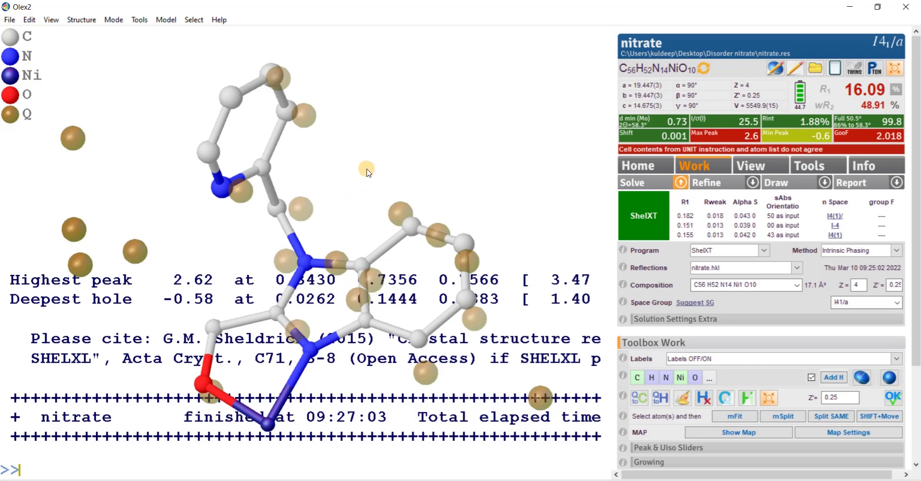
left_click_drag(472, 135, 384, 216)
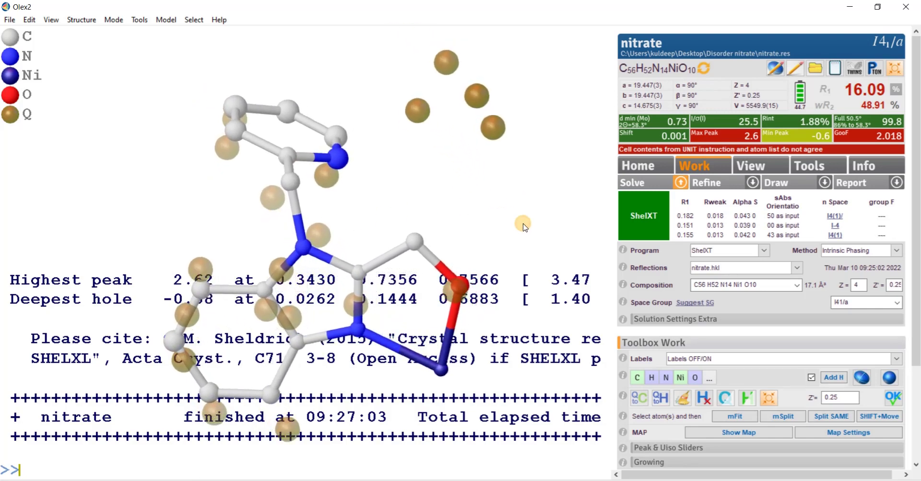
left_click(895, 69)
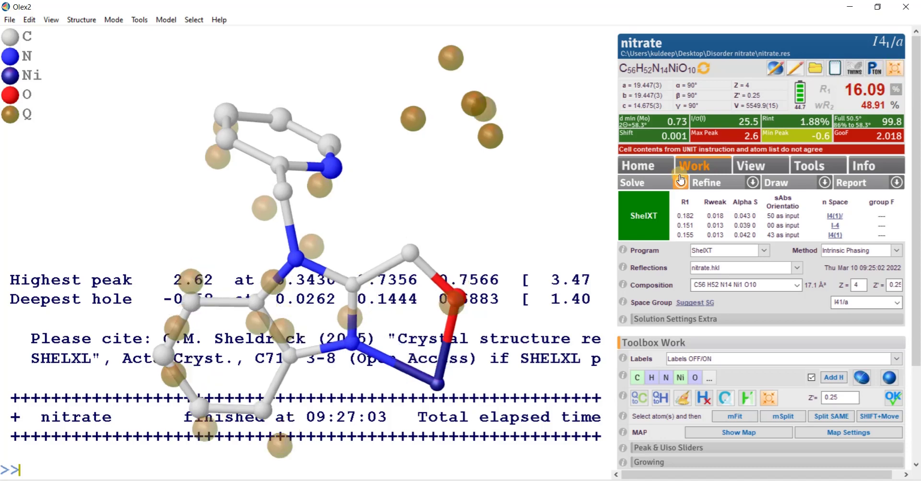
left_click_drag(501, 185, 444, 201)
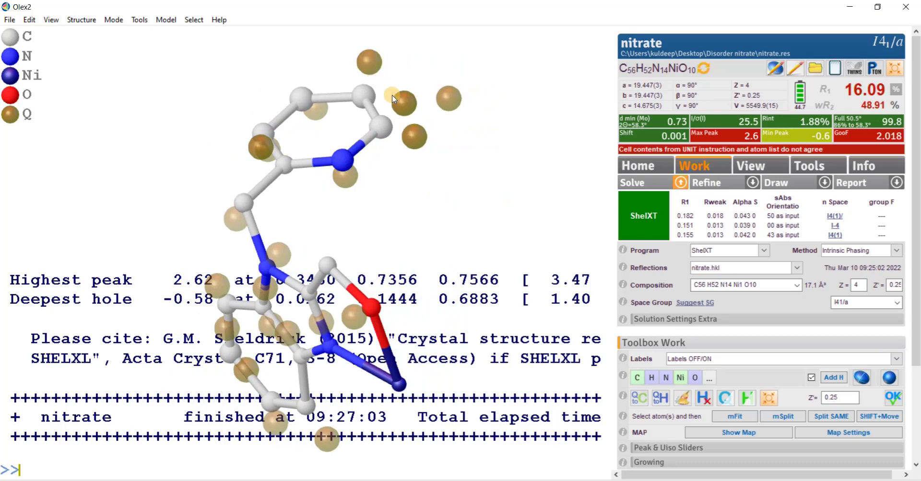
left_click_drag(412, 126, 502, 209)
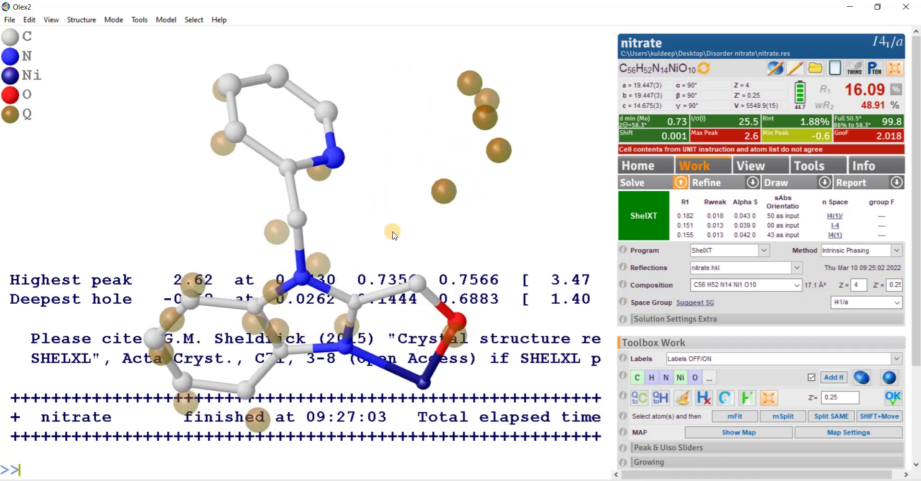
left_click_drag(524, 222, 382, 215)
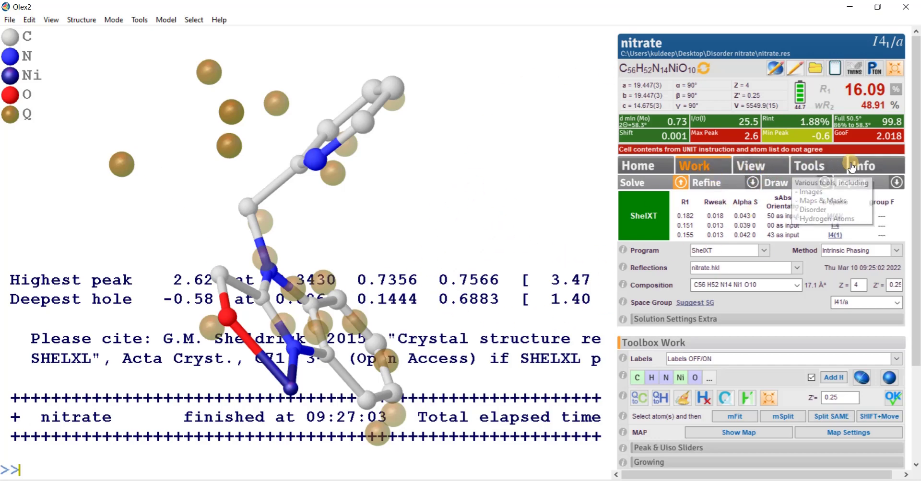
- Refine the structure with ShelXL and inspect the Q peaks beside the complex
left_click(752, 183)
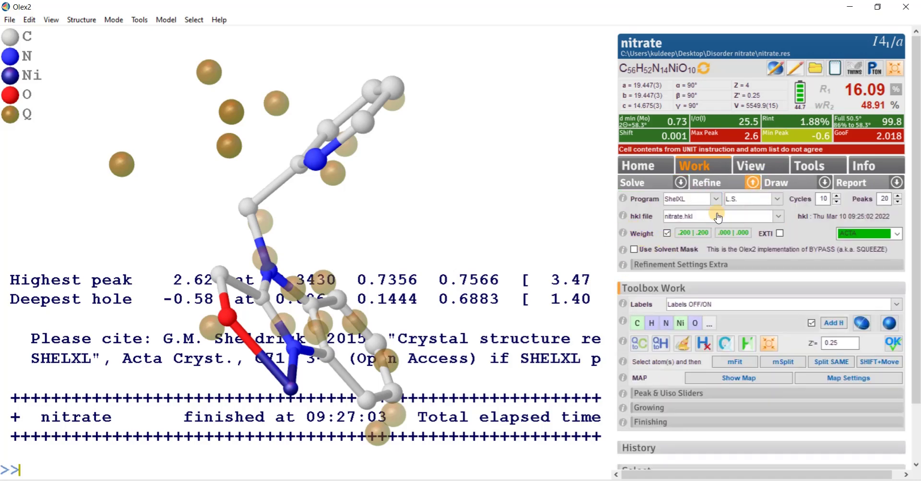
left_click(707, 185)
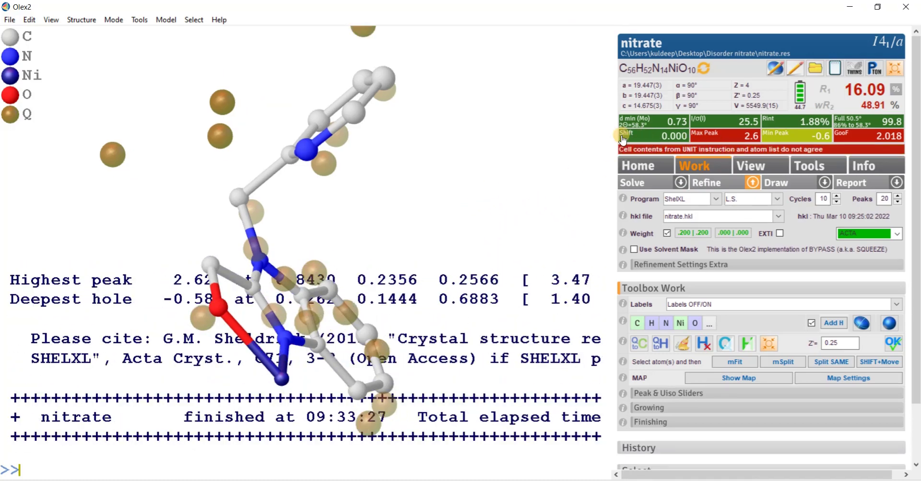
left_click_drag(468, 163, 563, 179)
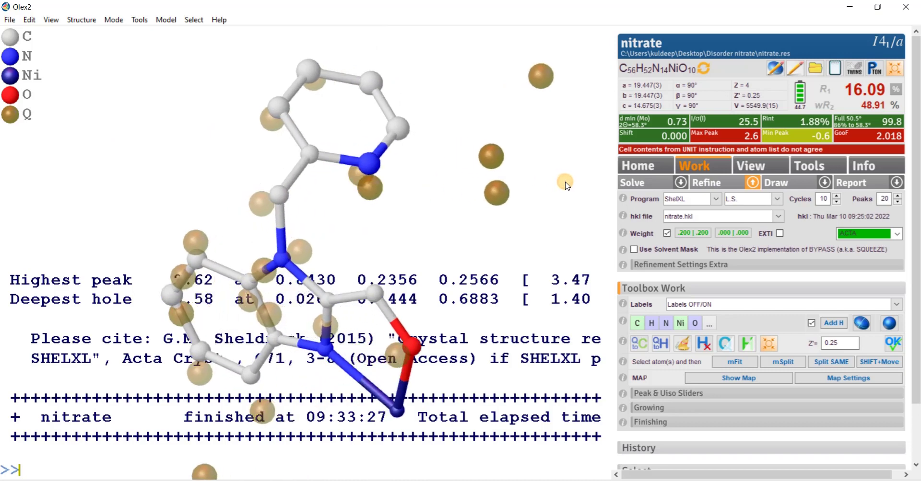
left_click(893, 72)
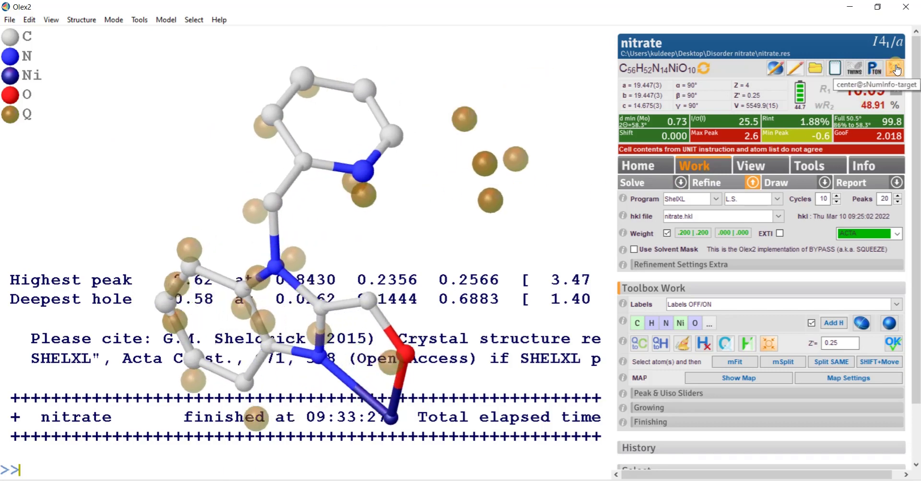
left_click_drag(493, 251, 426, 209)
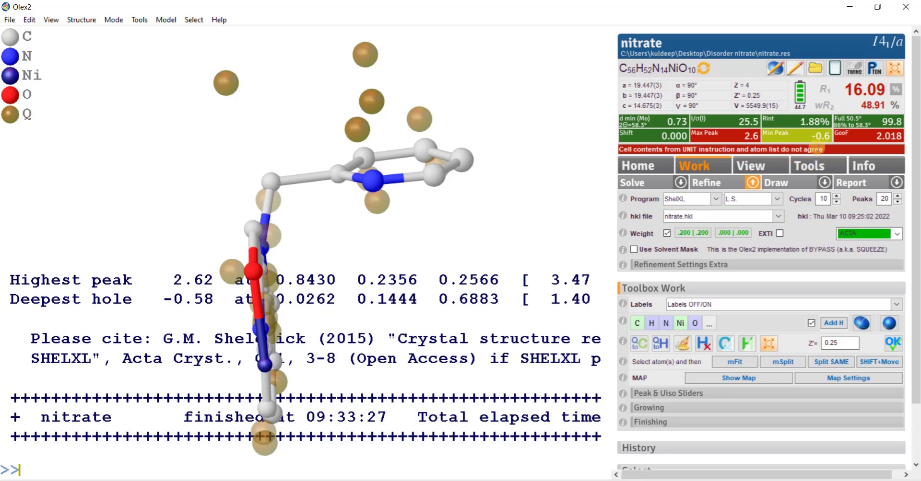
- Choose the Nitrate anion, [NO3]- fragment from the FragmentDB library
left_click(810, 168)
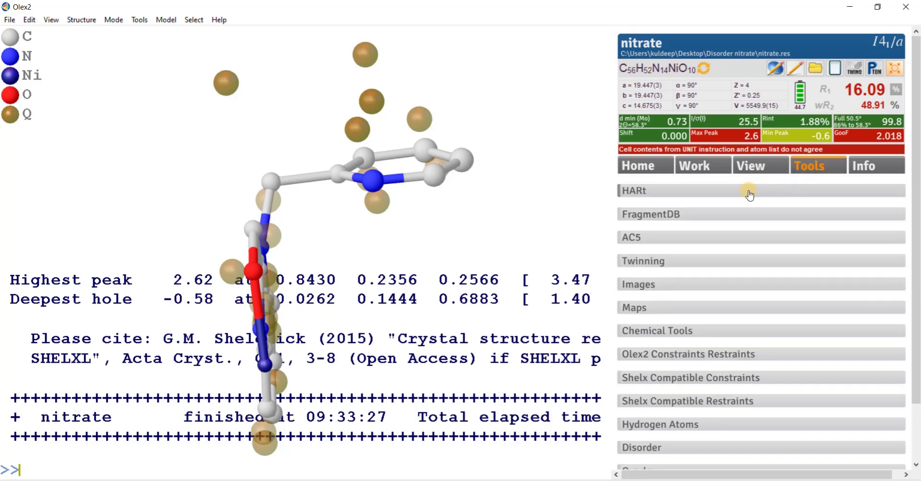
left_click(674, 217)
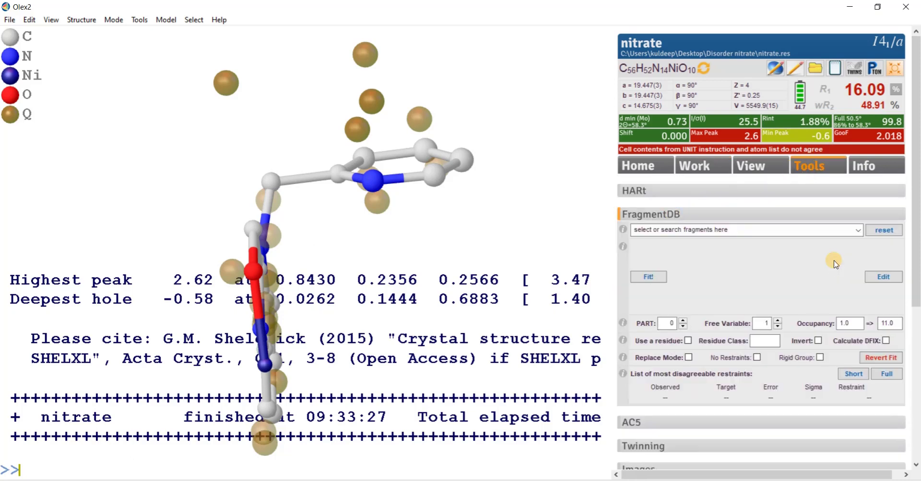
left_click(858, 230)
scroll(772, 304, "down", 6)
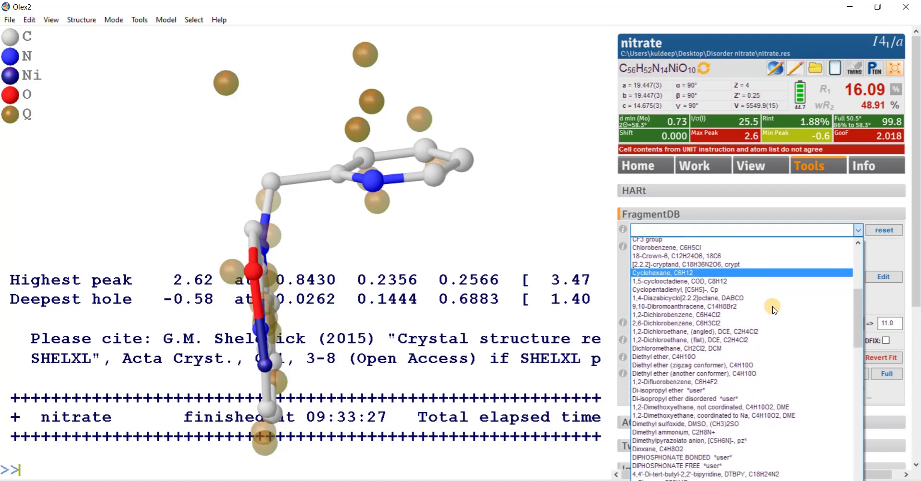
scroll(773, 311, "down", 8)
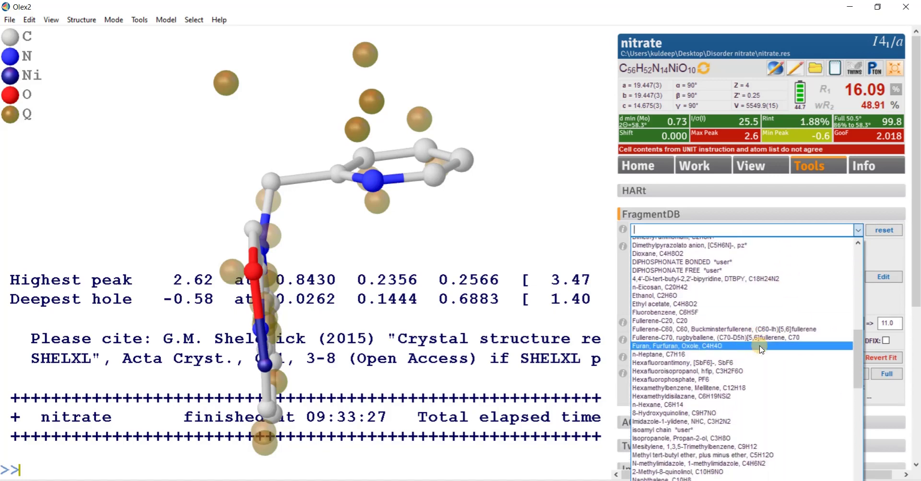
scroll(760, 349, "down", 4)
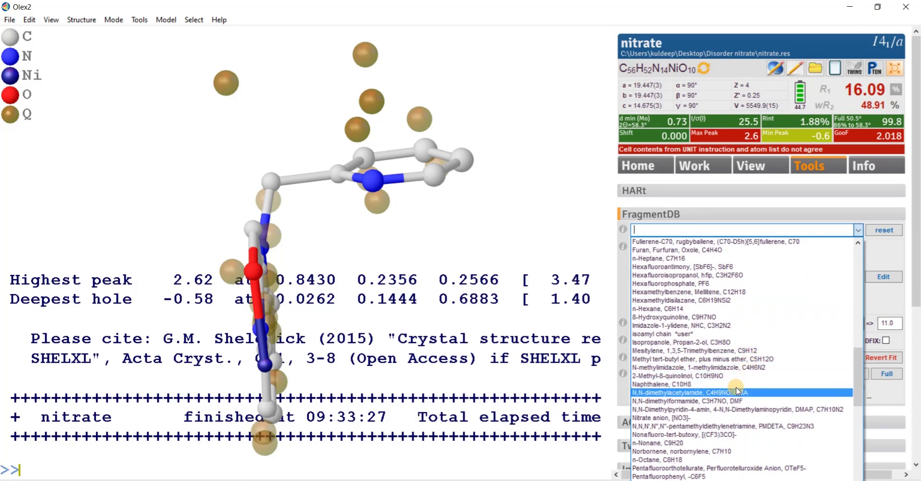
left_click(690, 417)
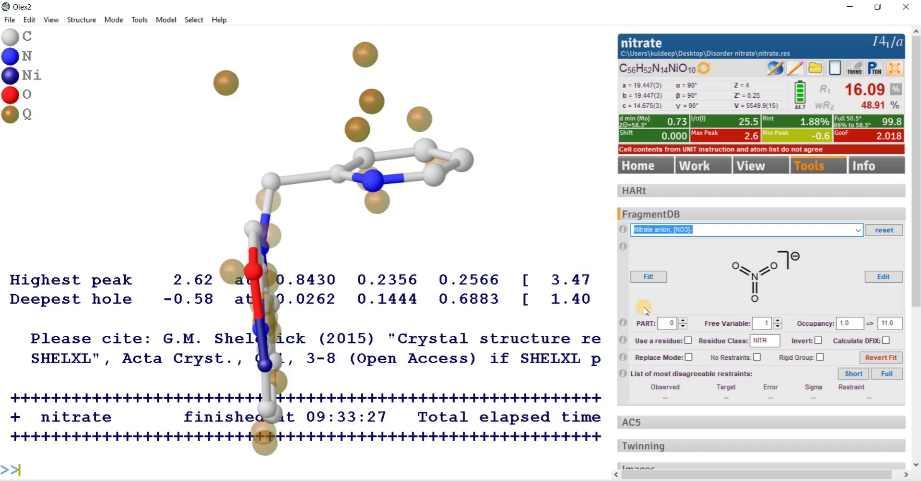
- Fit the nitrate fragment onto the cluster of Q peaks beside the pyridine ring, then leave the fitting mode
left_click(653, 278)
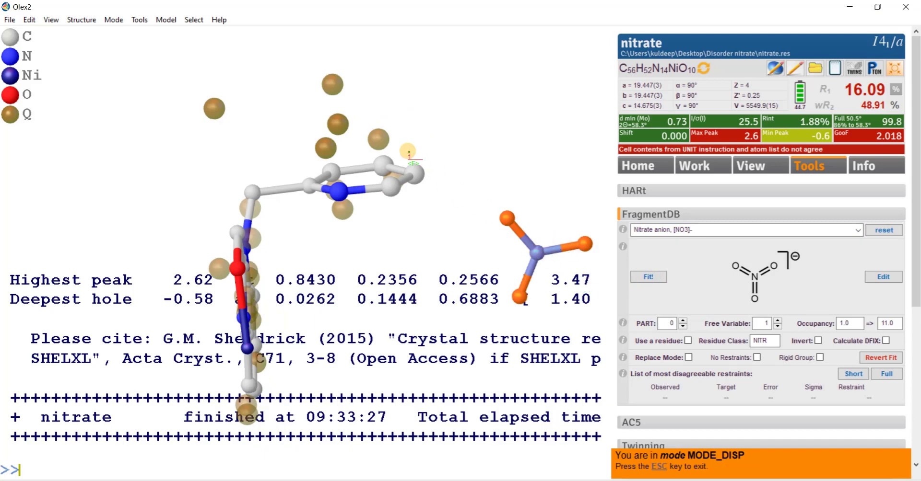
left_click(338, 124)
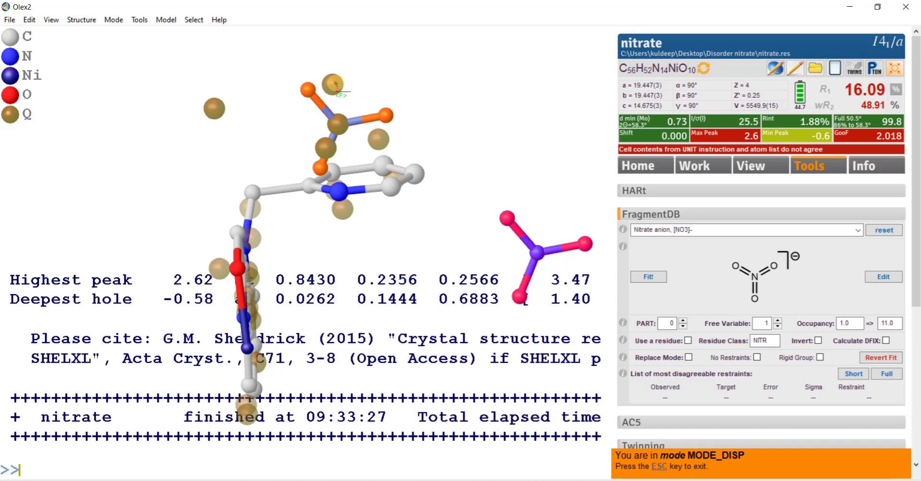
left_click(336, 86)
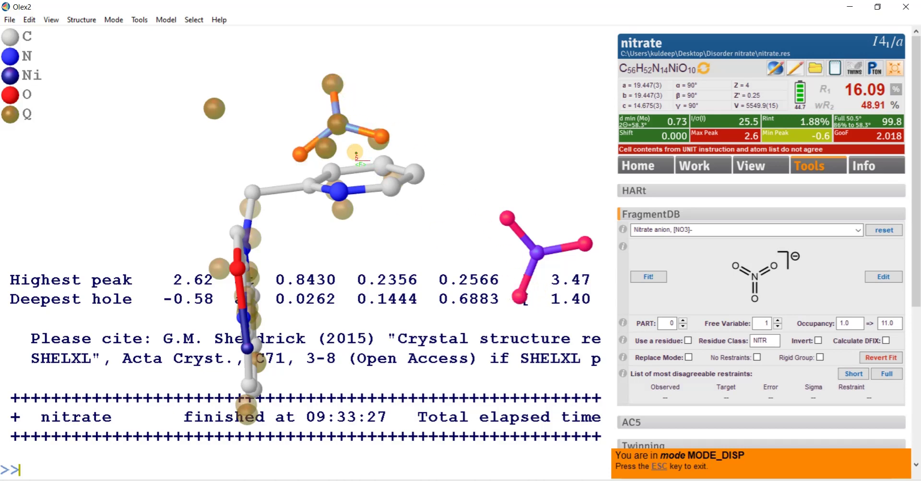
left_click(330, 147)
left_click_drag(436, 128, 408, 83)
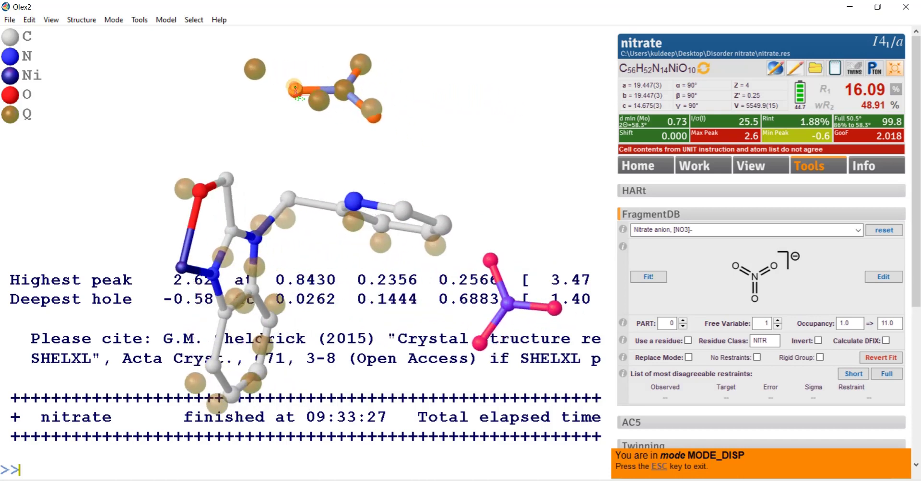
left_click_drag(295, 89, 417, 164)
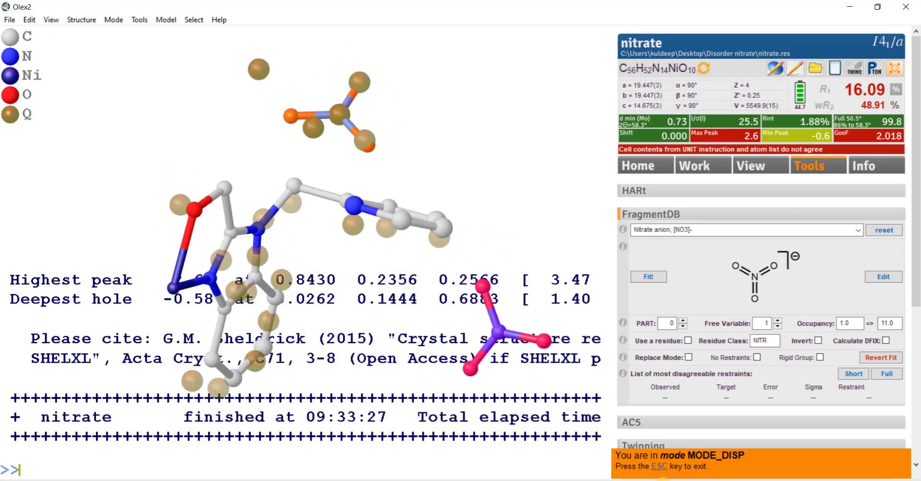
left_click(652, 473)
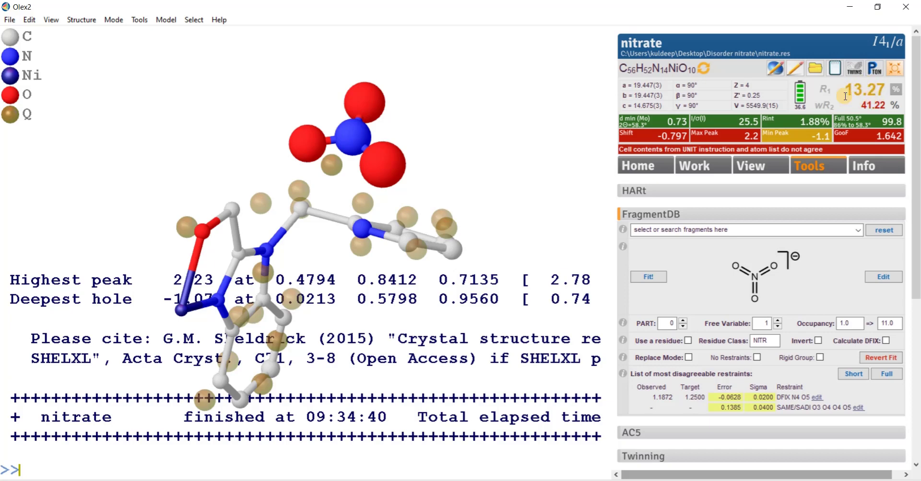
- Delete the fitted nitrate atoms and refine the structure again
left_click_drag(489, 134, 393, 129)
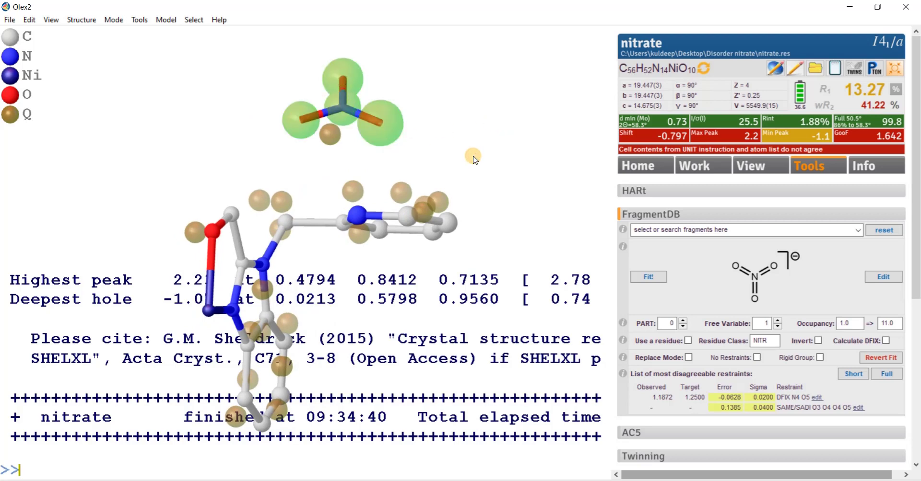
key("Delete")
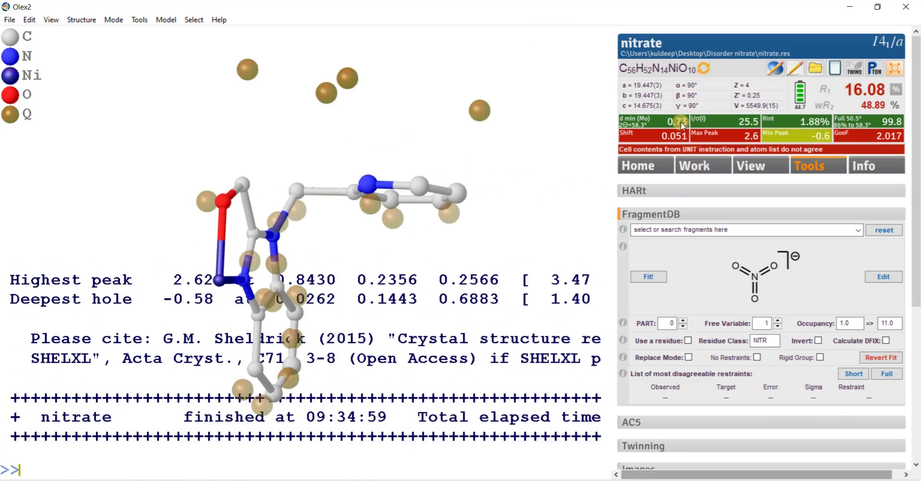
- Open the instruction text of the nickel atom and check its occupancy value
left_click_drag(551, 115, 440, 102)
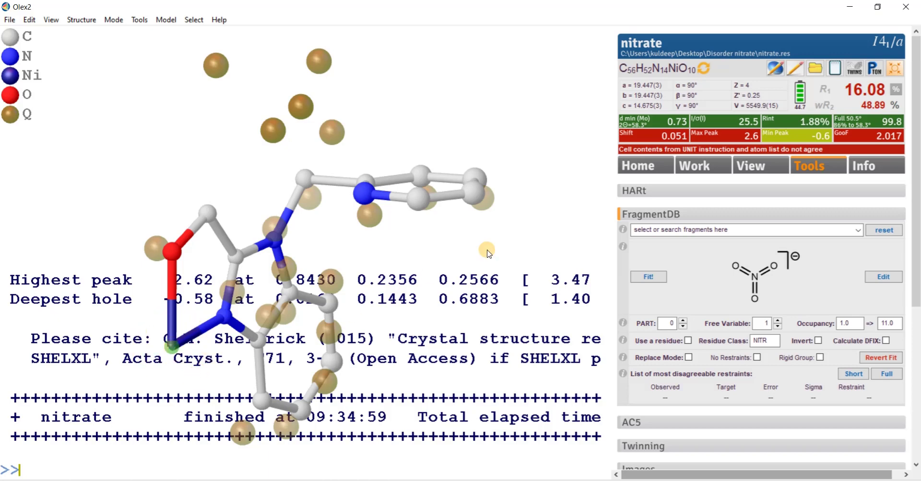
left_click(780, 70)
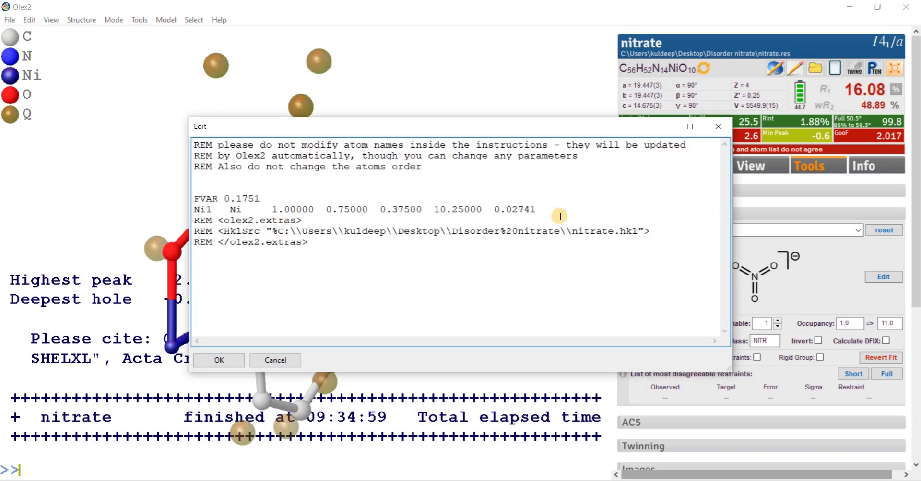
left_click_drag(446, 211, 480, 211)
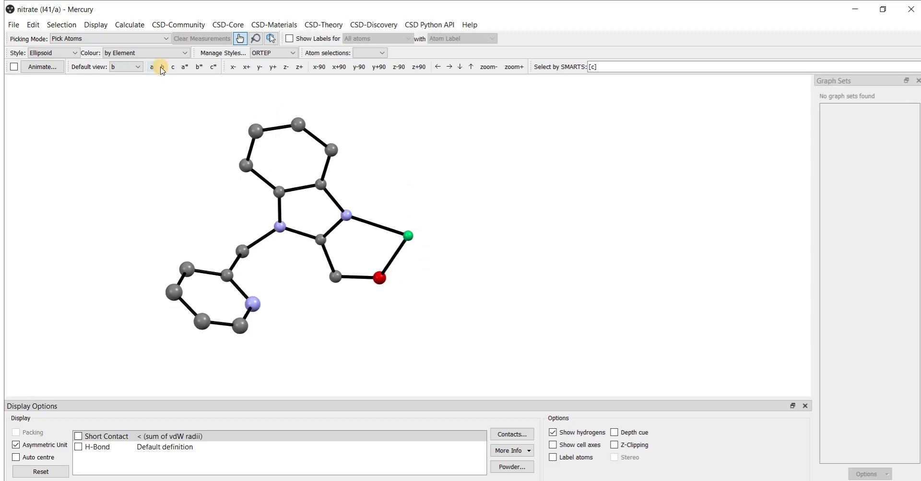
- Switch to Mercury, show the structure's symmetry elements, and examine the axes, inversion centres and glide planes around the nickel atom
left_click(99, 28)
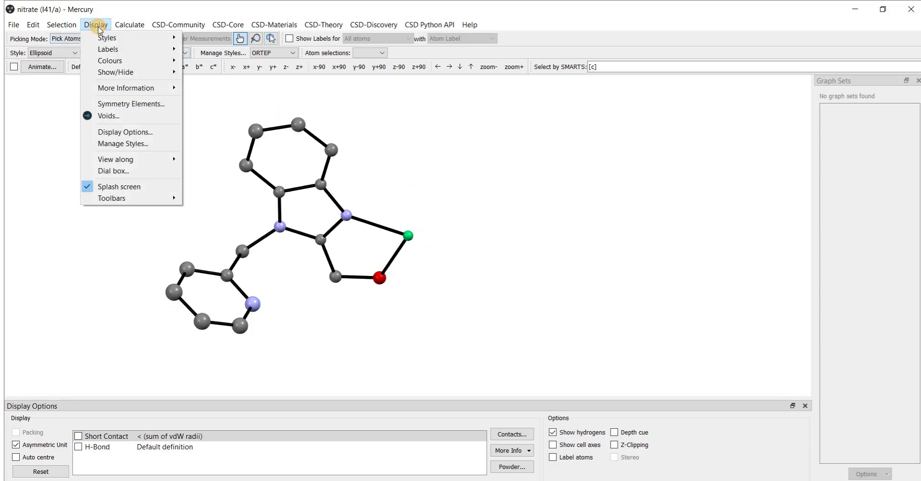
left_click(123, 103)
left_click_drag(427, 141, 767, 128)
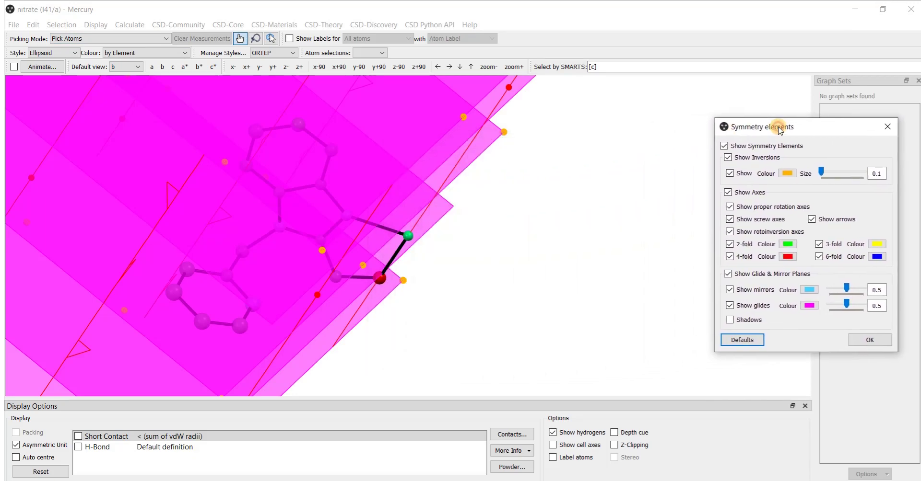
mouse_move(493, 175)
left_mouse_down()
mouse_move(494, 234)
mouse_move(427, 196)
mouse_move(413, 164)
mouse_move(464, 205)
mouse_move(480, 167)
left_mouse_up()
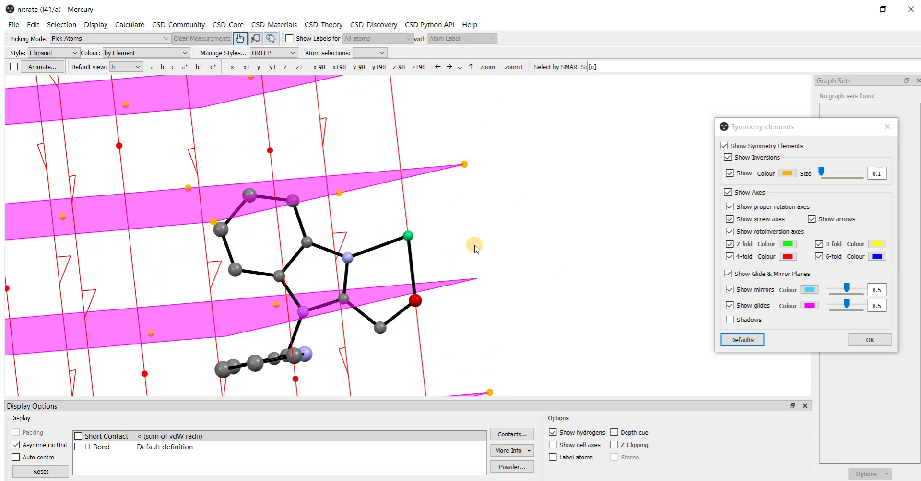
mouse_move(481, 222)
left_mouse_down()
mouse_move(473, 228)
mouse_move(477, 221)
left_mouse_up()
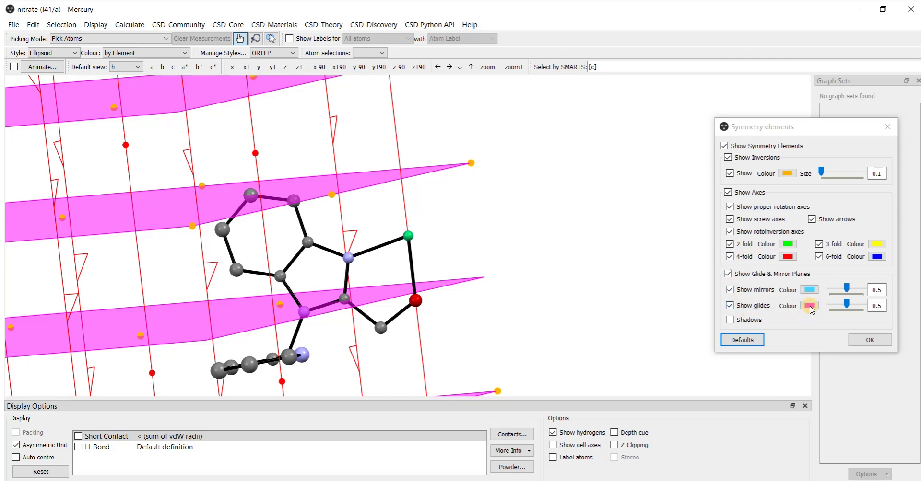
left_click_drag(421, 247, 434, 235)
mouse_move(365, 237)
left_mouse_down()
mouse_move(355, 242)
mouse_move(367, 227)
left_mouse_up()
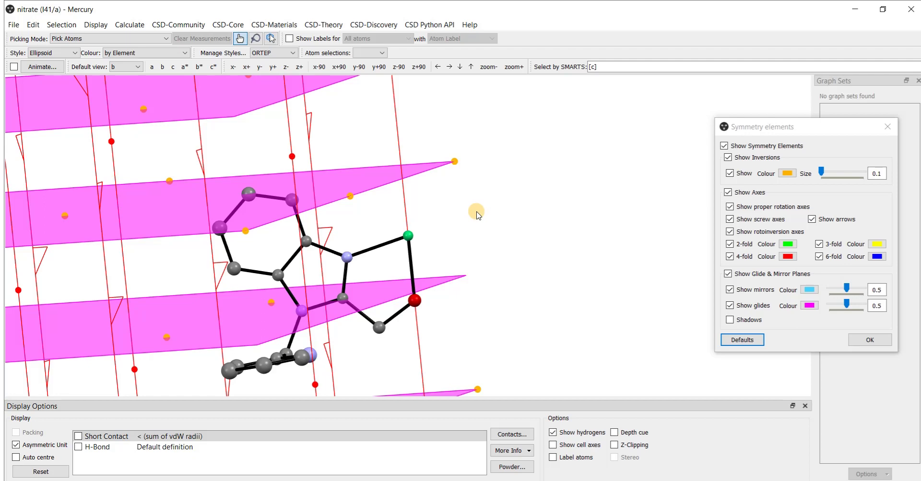
mouse_move(503, 220)
left_mouse_down()
mouse_move(485, 211)
mouse_move(498, 219)
left_mouse_up()
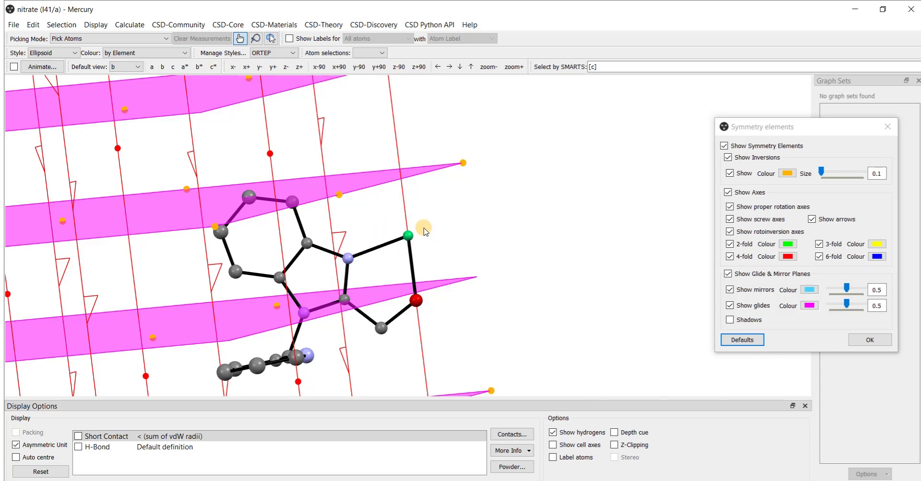
mouse_move(433, 253)
left_mouse_down()
mouse_move(449, 235)
mouse_move(435, 253)
mouse_move(449, 257)
mouse_move(442, 243)
mouse_move(447, 252)
left_mouse_up()
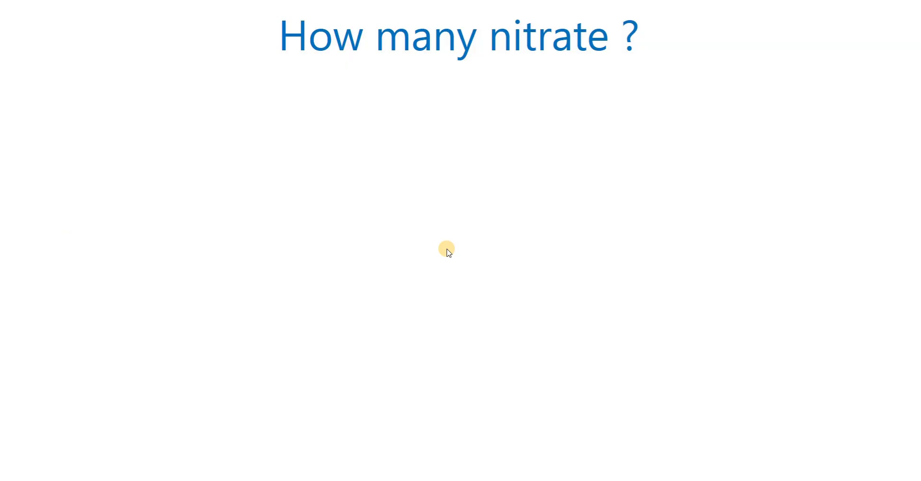
left_click(448, 252)
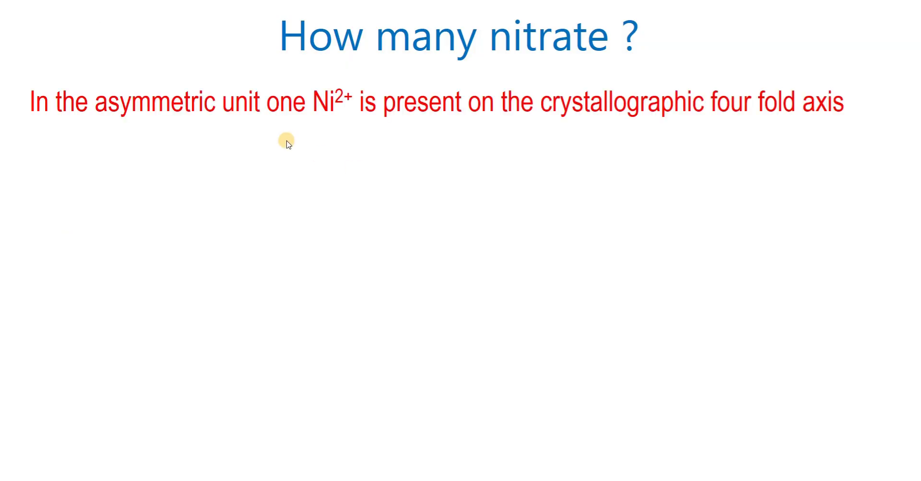
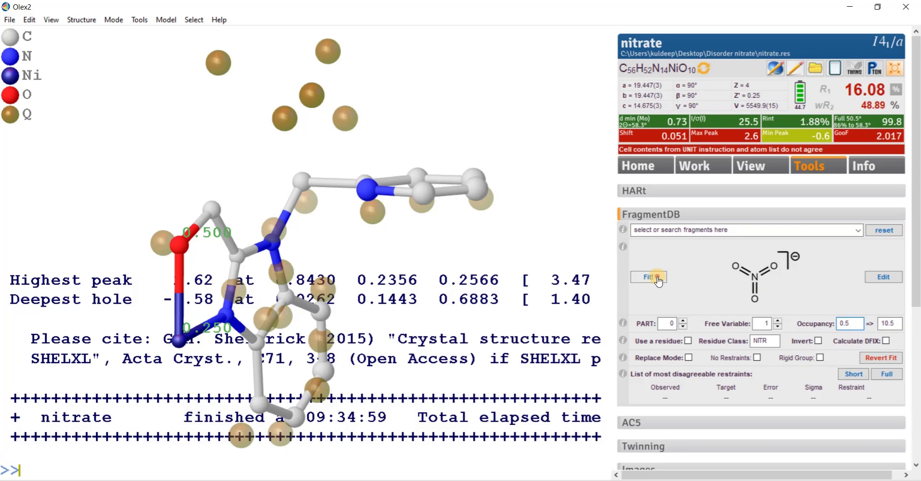
- Fit the nitrate fragment in PART 0 with occupancy 0.5 onto the Q-peak cluster near the pyridine ring and refine the structure
left_click(659, 282)
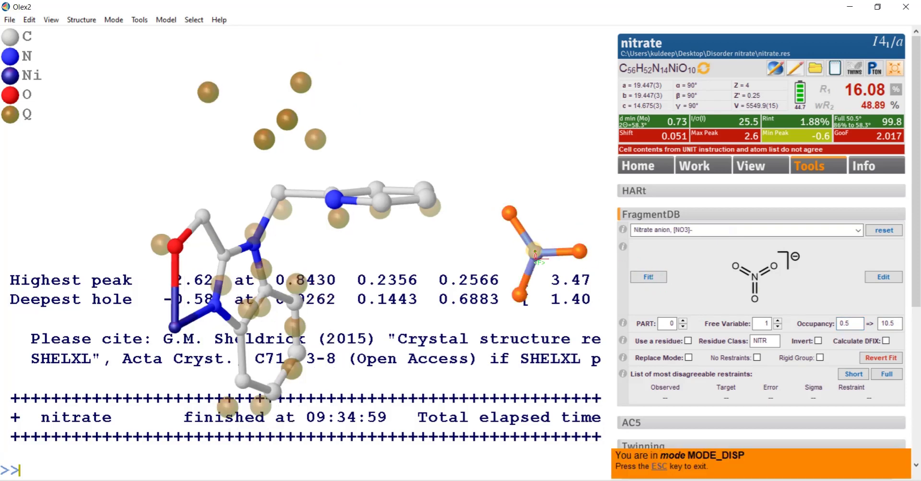
left_click(287, 119)
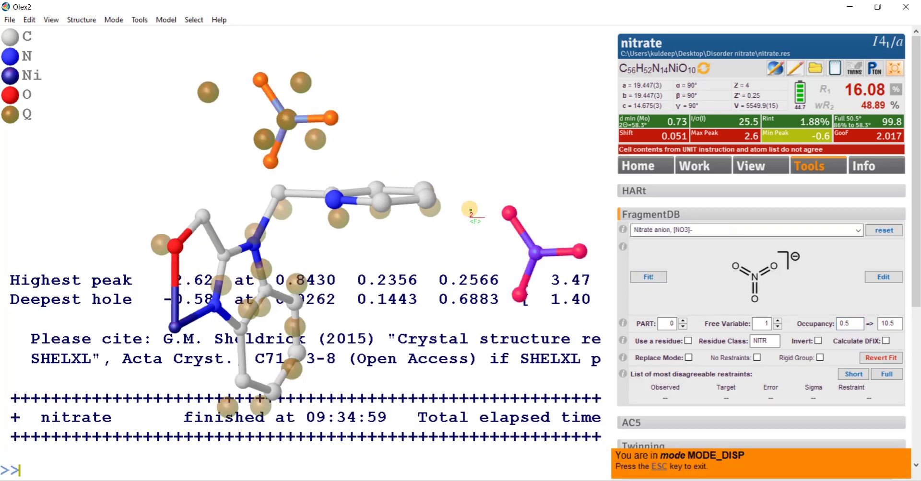
left_click(305, 84)
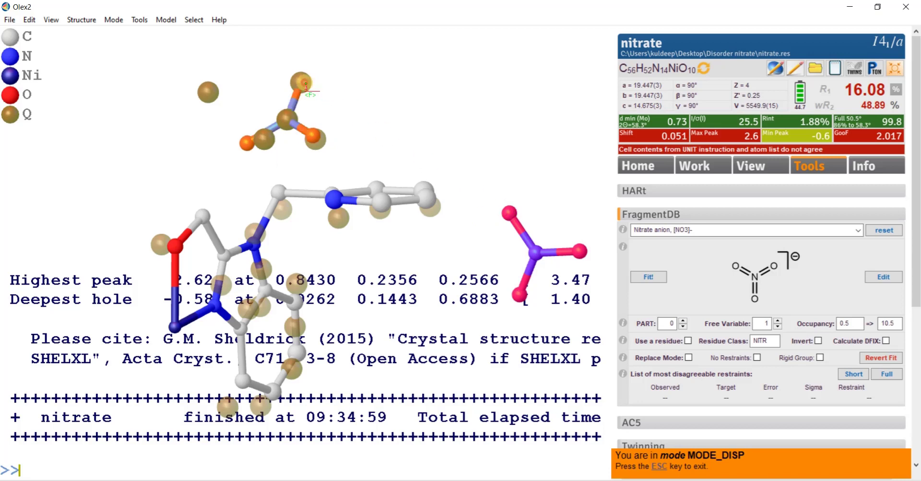
left_click(318, 138)
left_click_drag(314, 139, 417, 142)
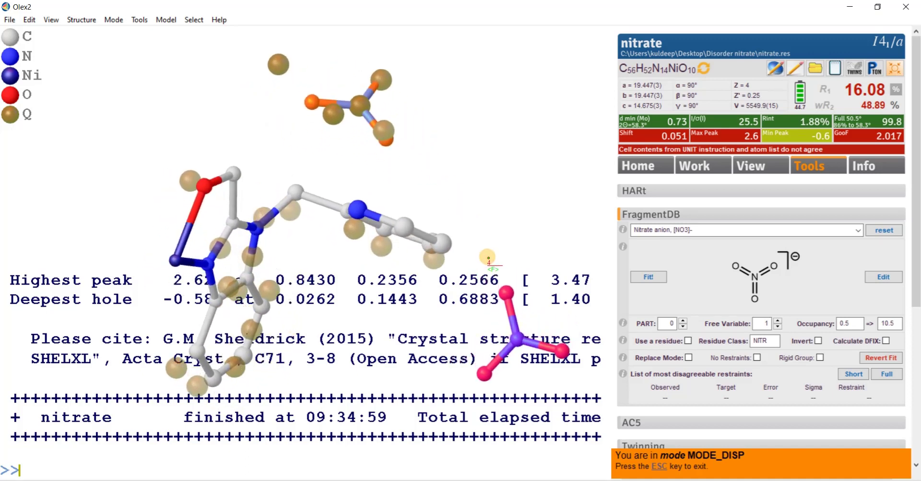
left_click(656, 466)
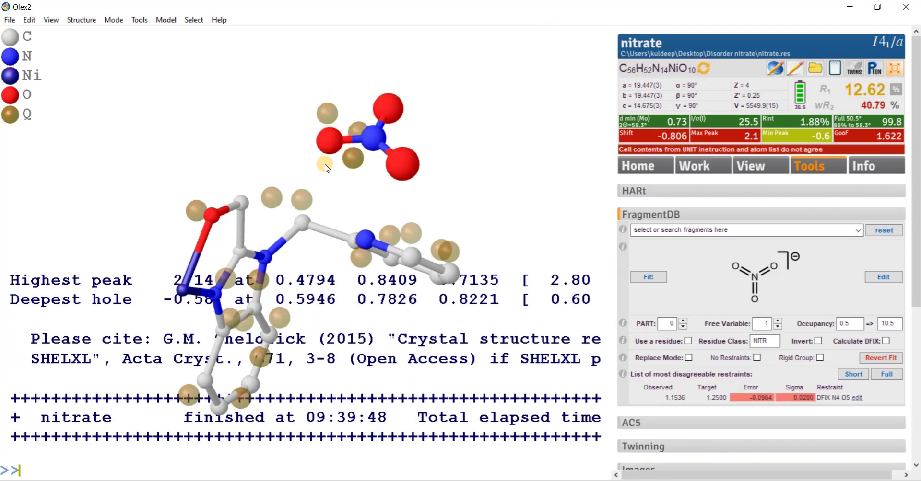
- Delete the fitted nitrate atoms and refine the structure without them
mouse_move(489, 156)
left_mouse_down()
mouse_move(456, 144)
mouse_move(496, 149)
mouse_move(488, 163)
left_mouse_up()
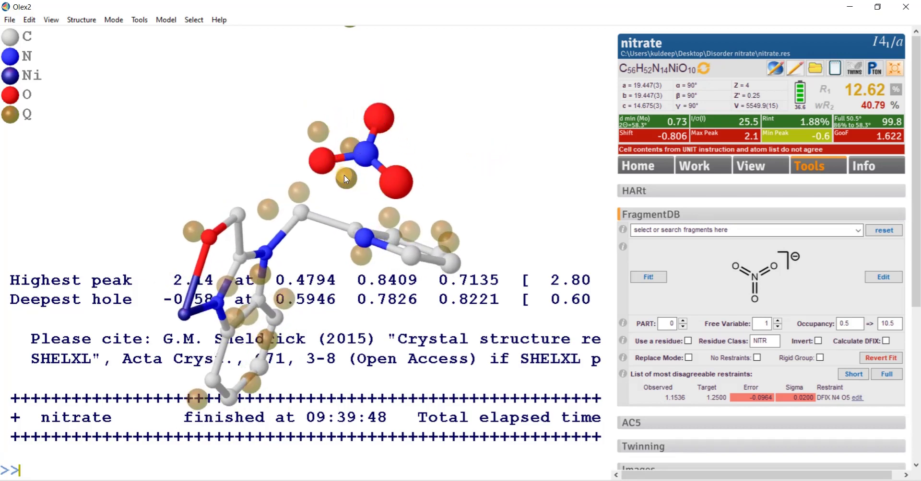
left_click_drag(455, 158, 411, 230)
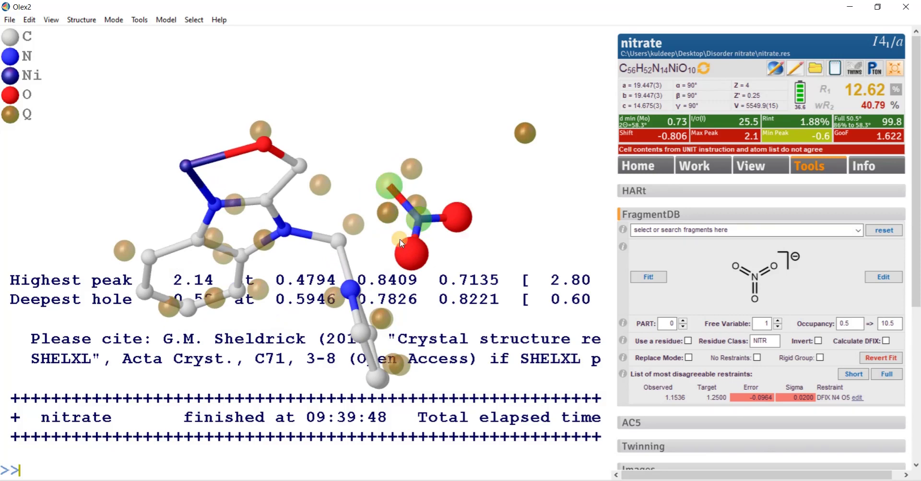
key("Delete")
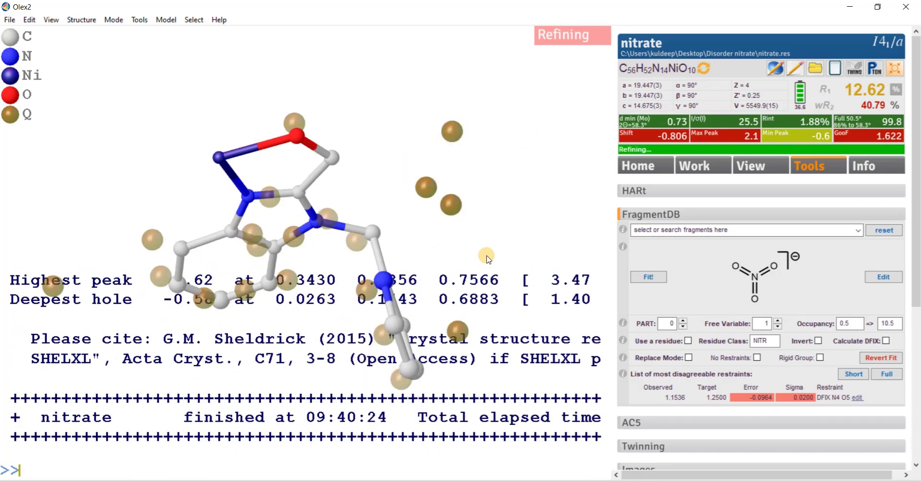
left_click(891, 73)
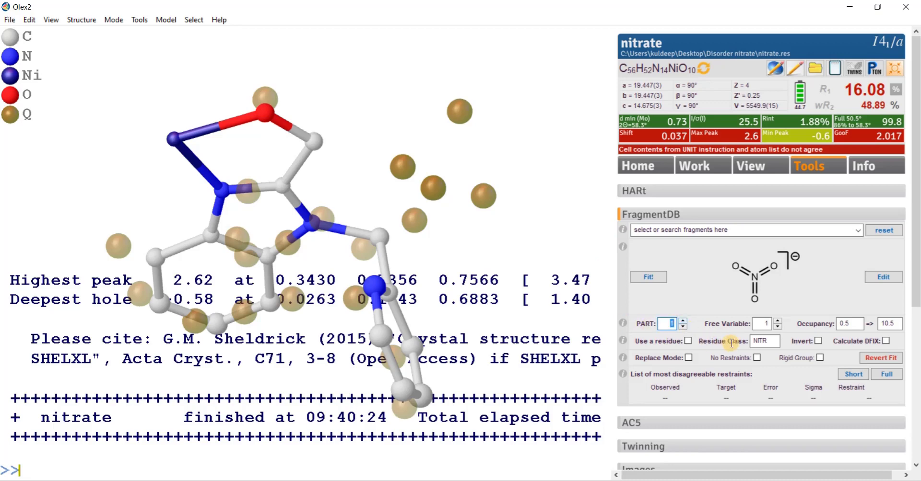
- Fit the nitrate fragment in PART 1 with free variable 2 and occupancy 0.5 onto the Q-peak cluster, and refine the structure
left_click(769, 322)
key("BackSpace")
left_click(777, 328)
left_click(650, 278)
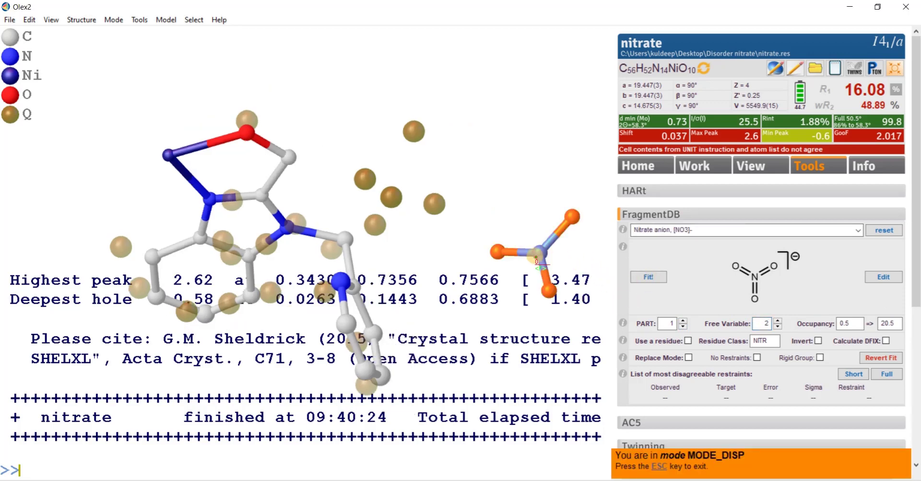
left_click(391, 196)
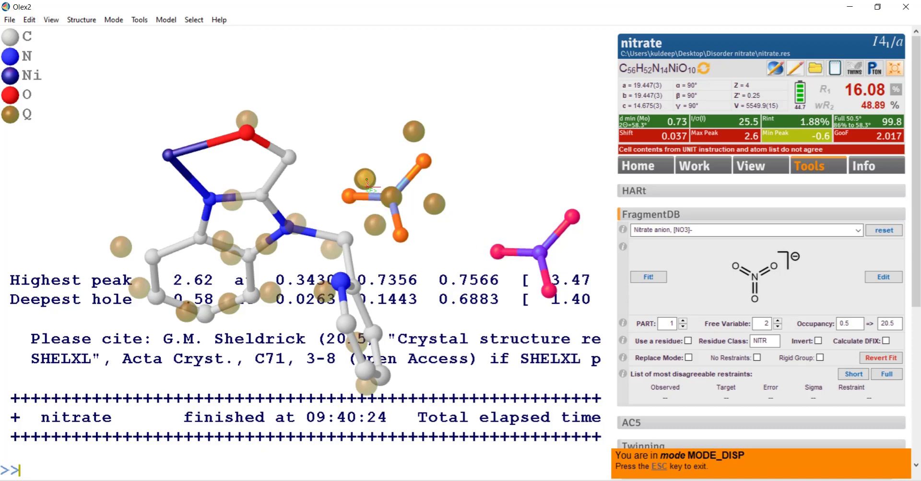
left_click(366, 182)
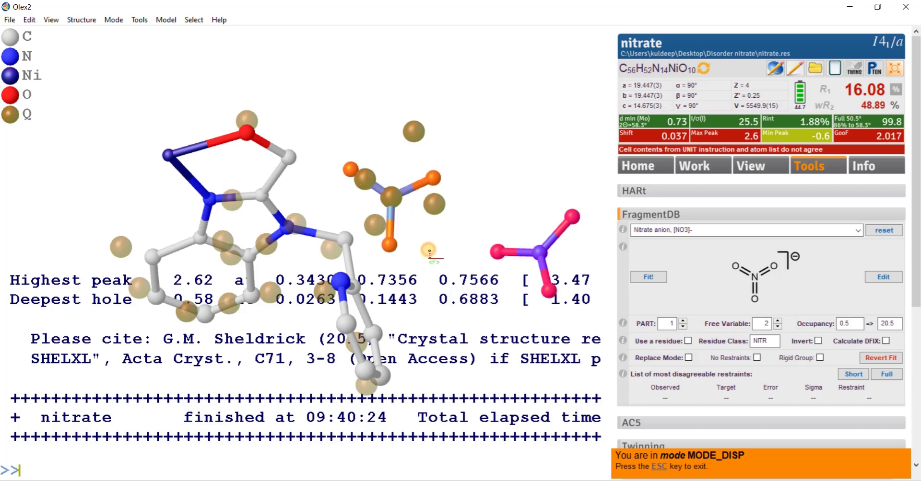
left_click(379, 228)
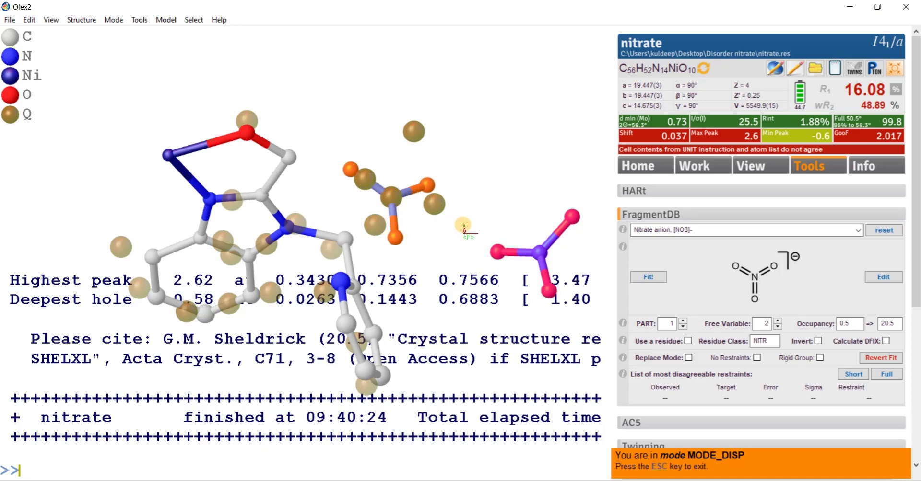
left_click_drag(397, 241, 503, 181)
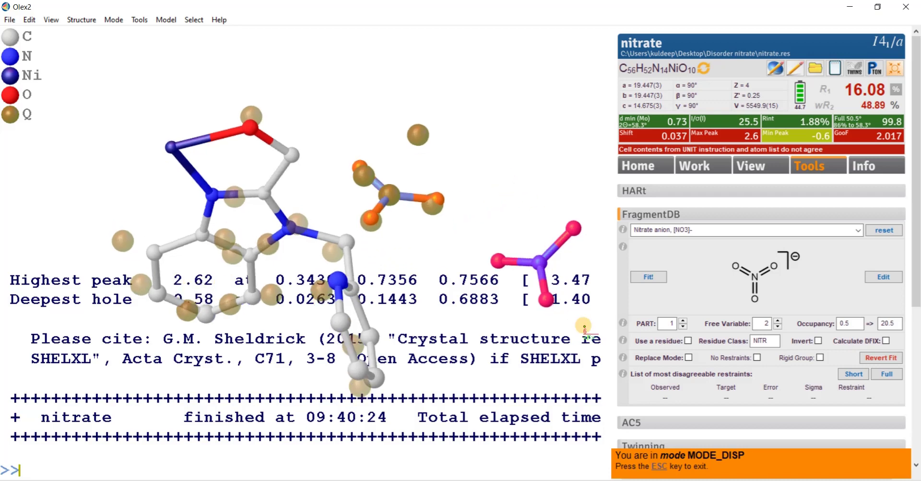
left_click(659, 473)
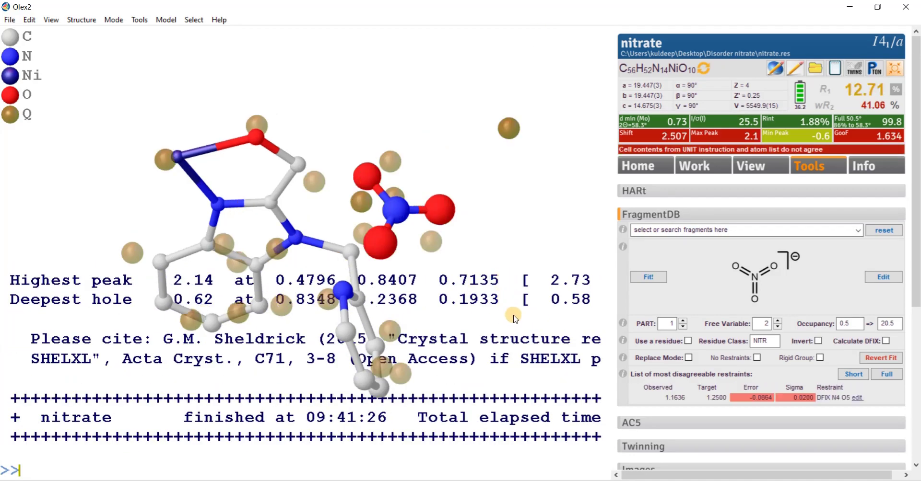
- Fit a second nitrate orientation in PART 2 with free variable -2 and occupancy 0.5 onto the Q peaks around the first nitrate
left_click_drag(521, 287, 418, 218)
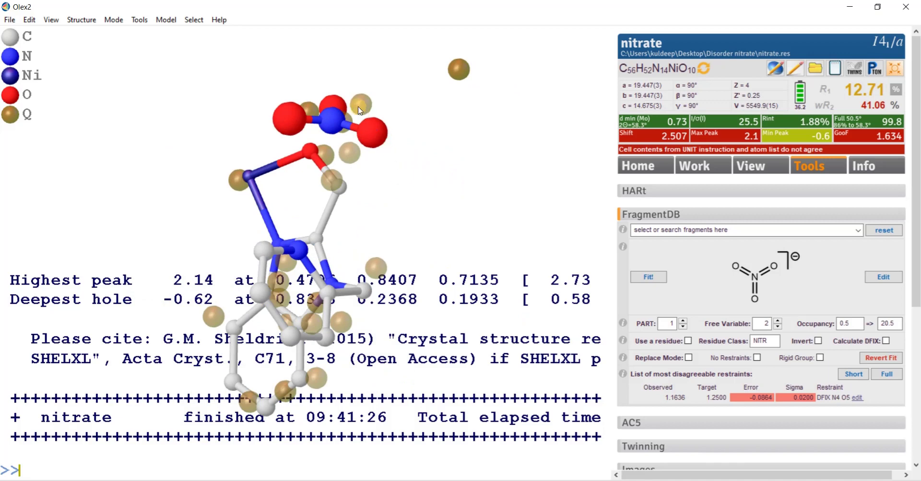
left_click_drag(415, 168, 493, 244)
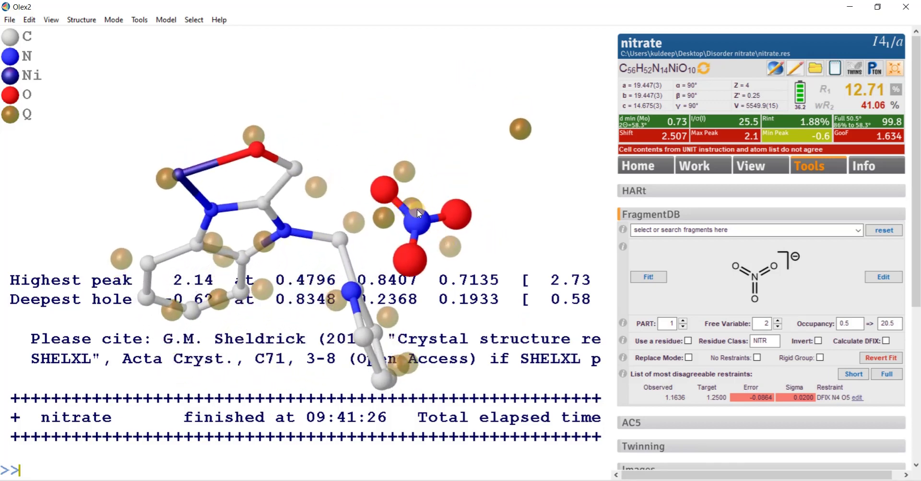
mouse_move(436, 177)
left_mouse_down()
mouse_move(441, 163)
mouse_move(437, 174)
left_mouse_up()
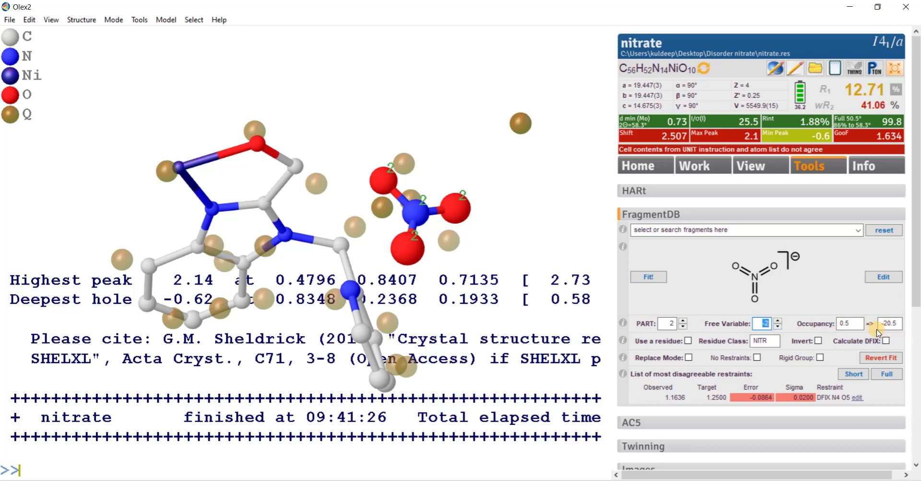
left_click(655, 283)
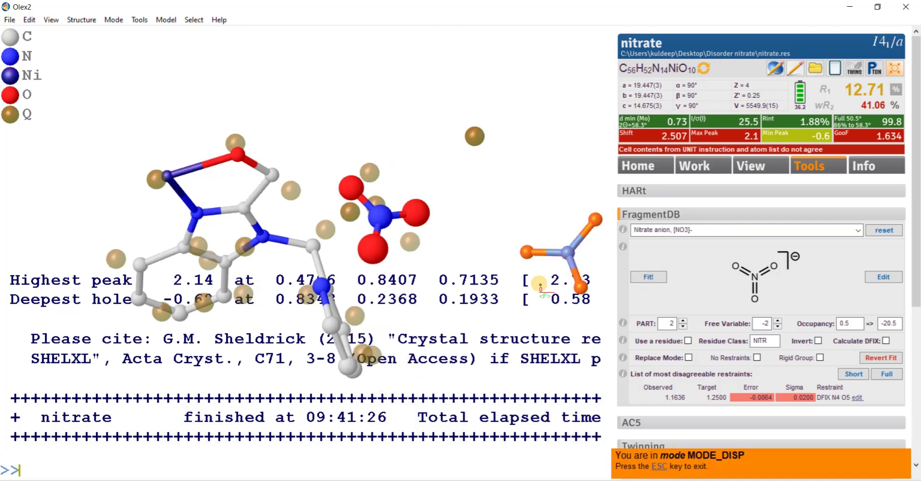
left_click_drag(407, 211, 356, 201)
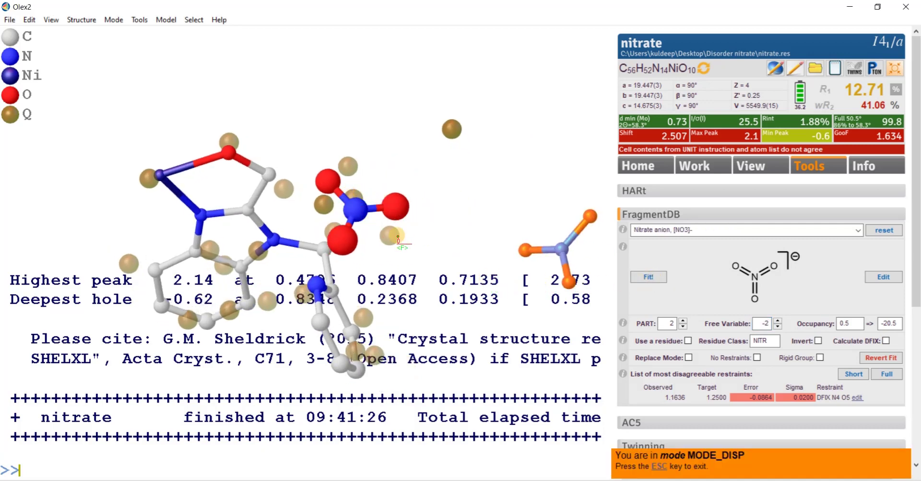
left_click(384, 180)
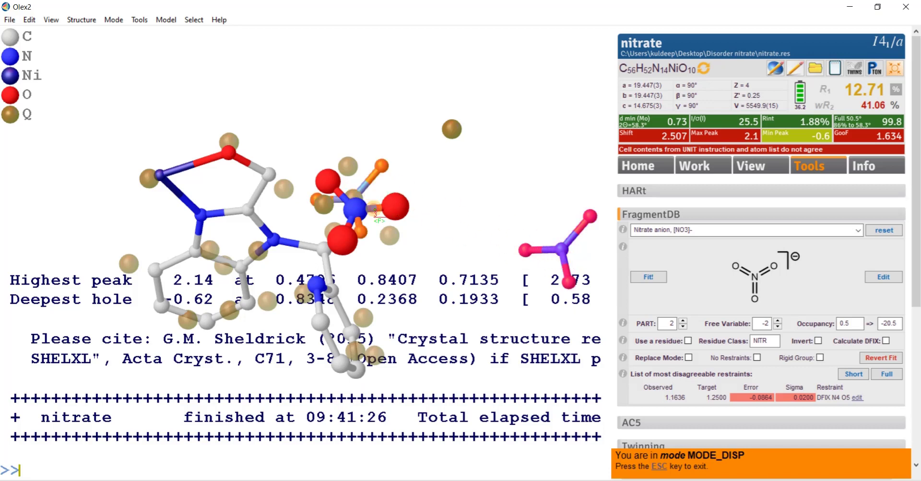
left_click(324, 205)
left_click_drag(424, 254, 389, 216)
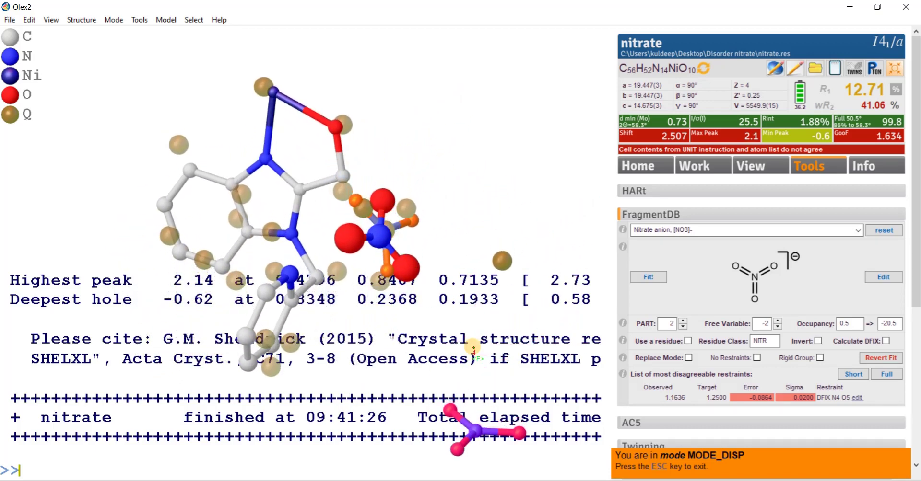
key("Escape")
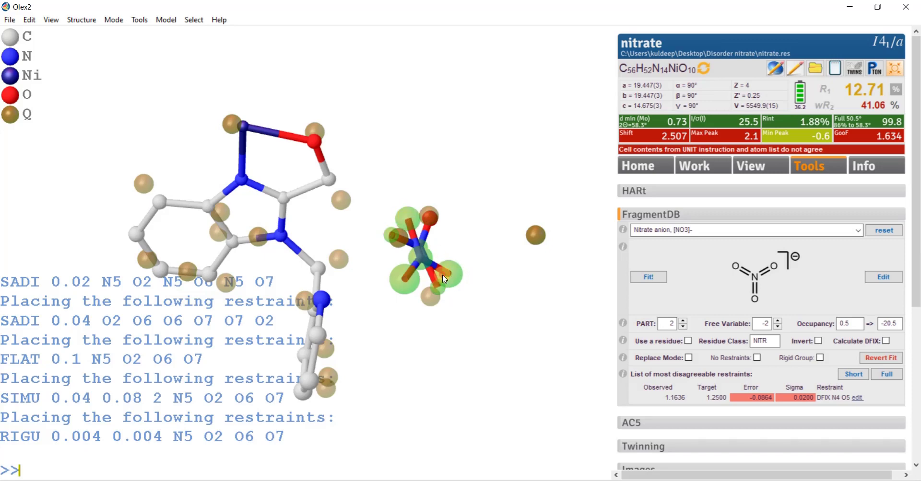
- Edit the instructions of both nitrate parts and set the second FVAR value to 0.7
left_click_drag(442, 275, 401, 195)
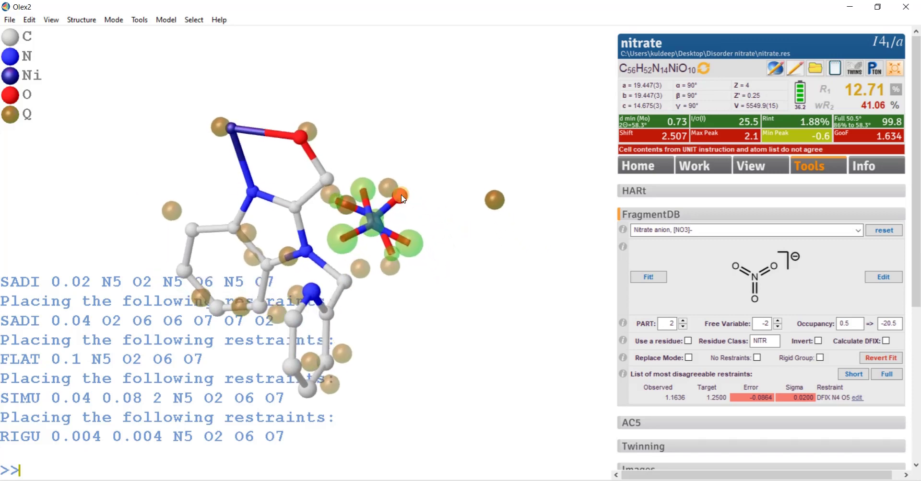
left_click(774, 70)
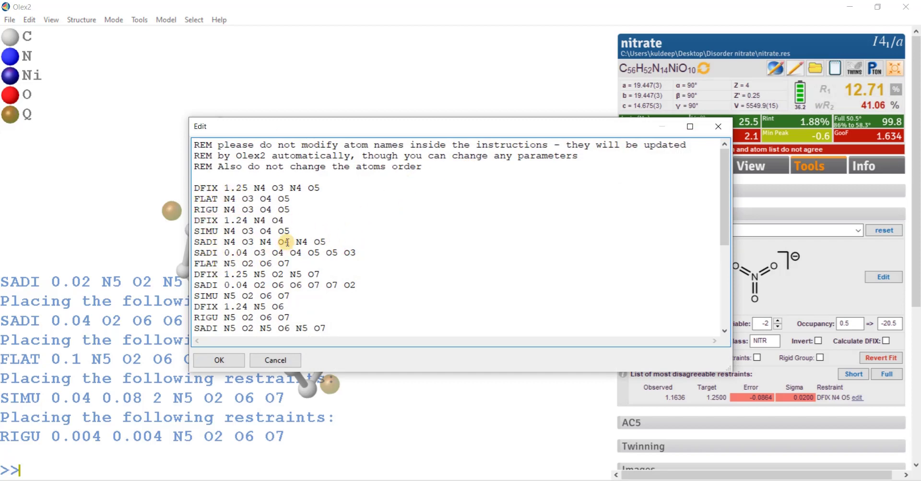
scroll(287, 242, "down", 4)
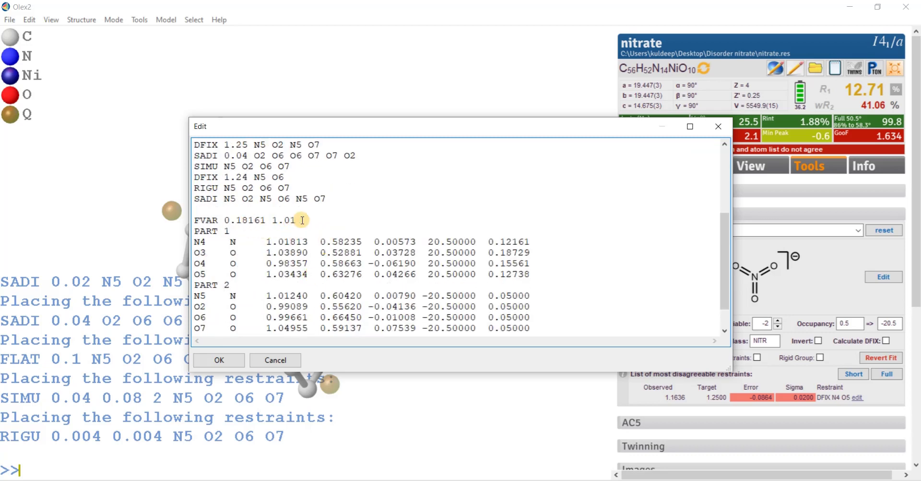
left_click_drag(296, 220, 287, 220)
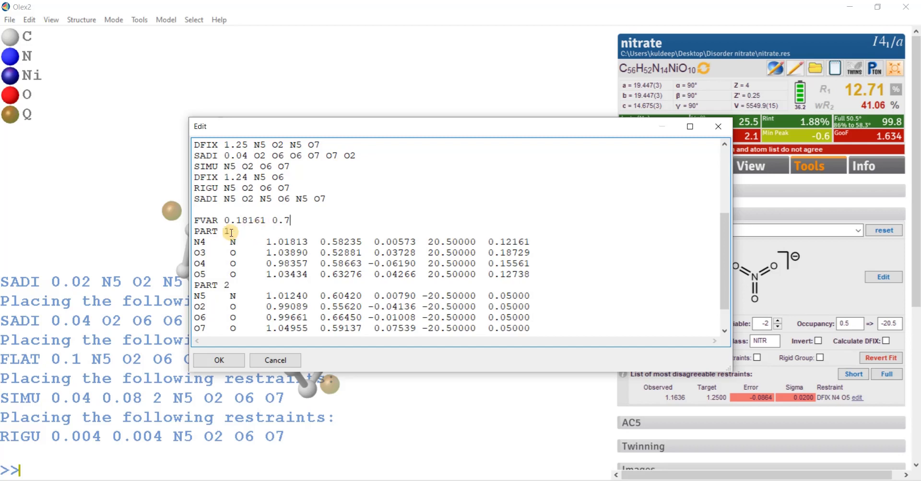
left_click_drag(429, 242, 458, 242)
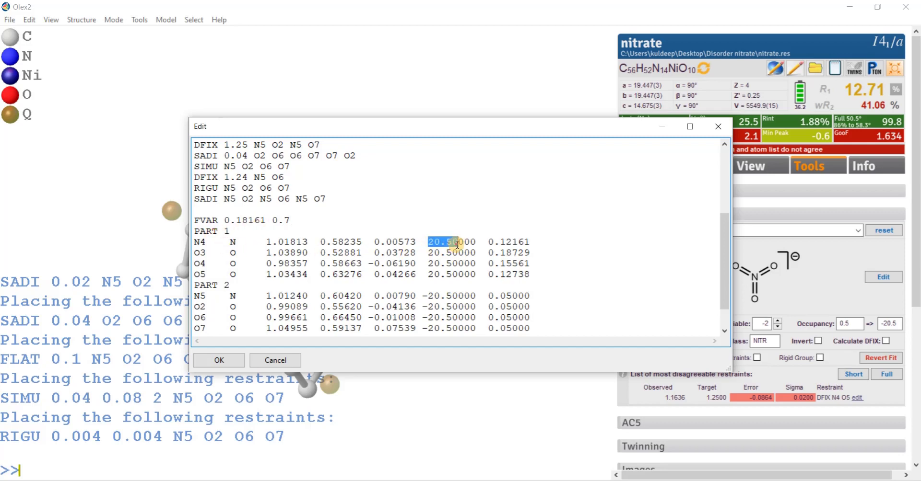
scroll(458, 299, "down", 1)
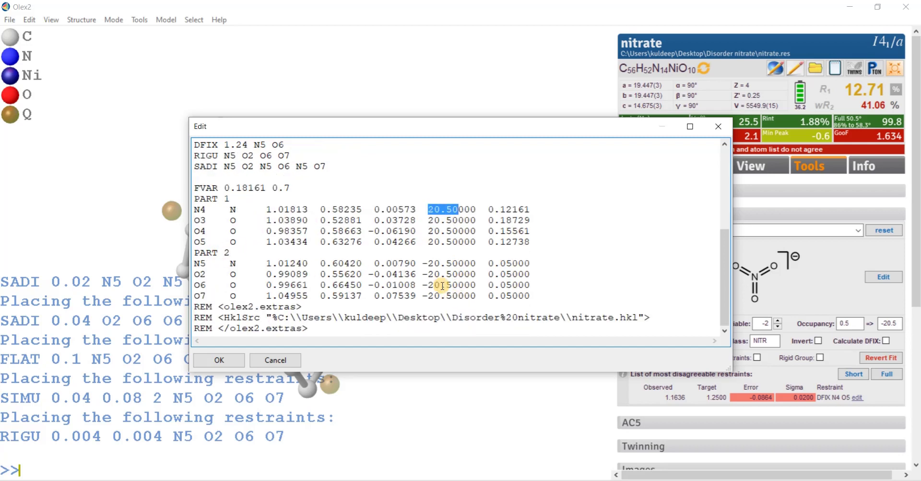
left_click(221, 360)
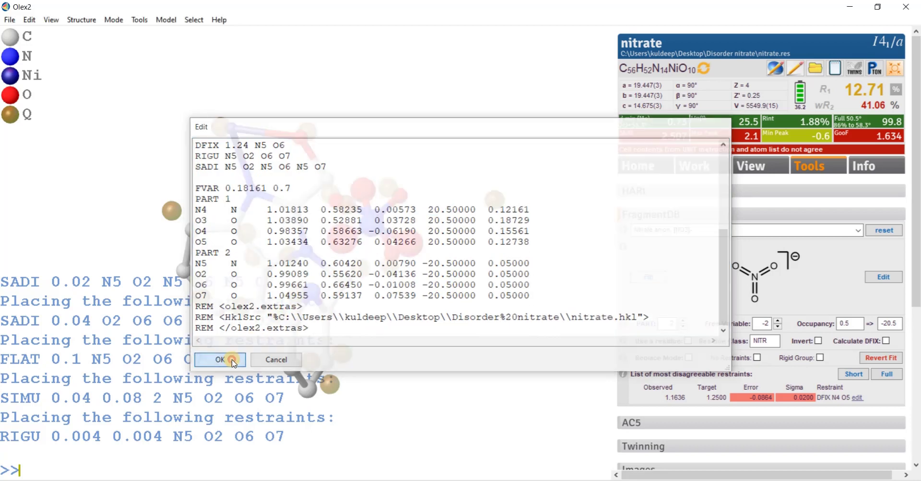
- Refine the structure with the two-part nitrate model and inspect the disordered anion and the nearby Q peak
left_click_drag(421, 277, 490, 279)
left_click_drag(502, 297, 496, 322)
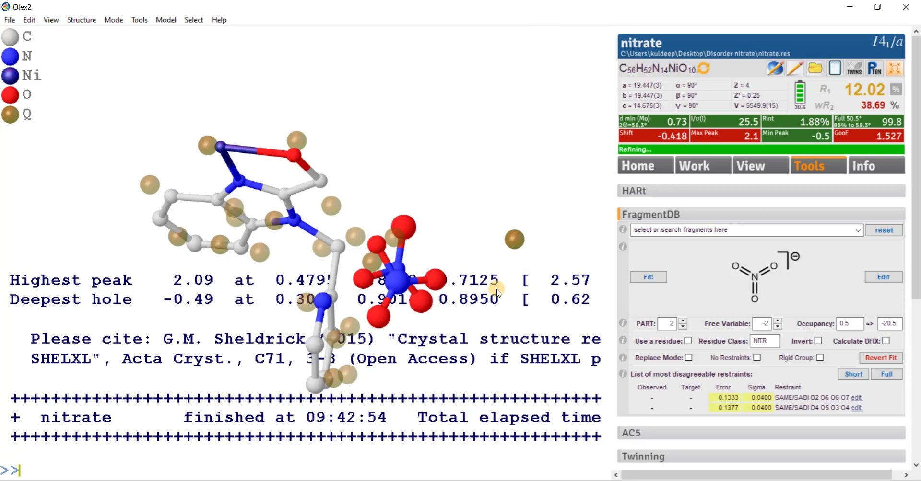
left_click_drag(488, 264, 419, 100)
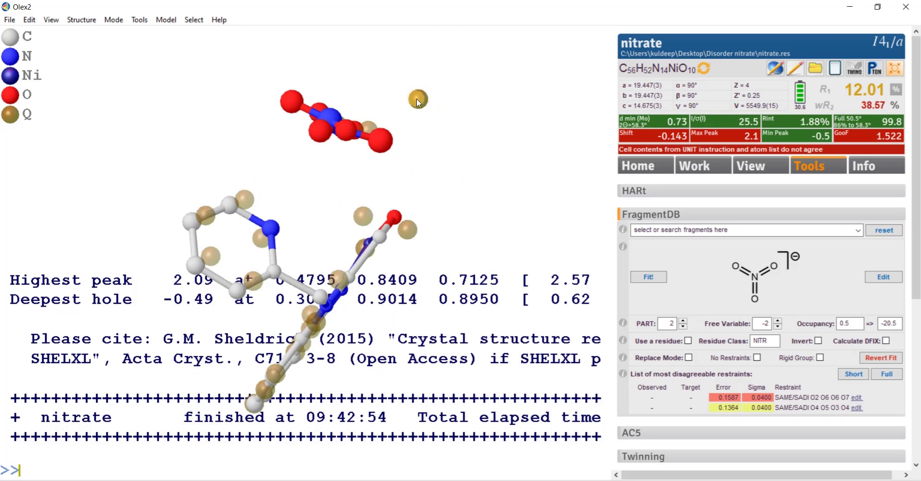
- Assign the isolated Q peak beside the nitrate as oxygen and set its chemical occupancy to 1/2
mouse_move(417, 99)
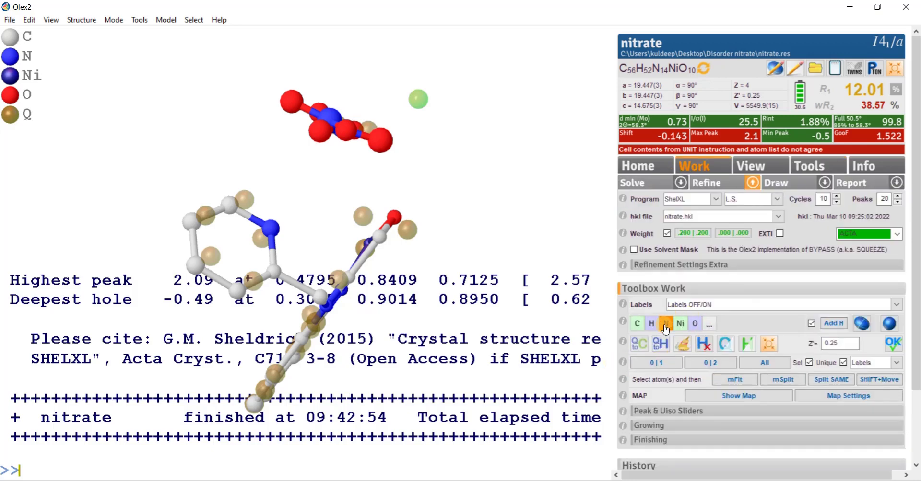
left_click(695, 325)
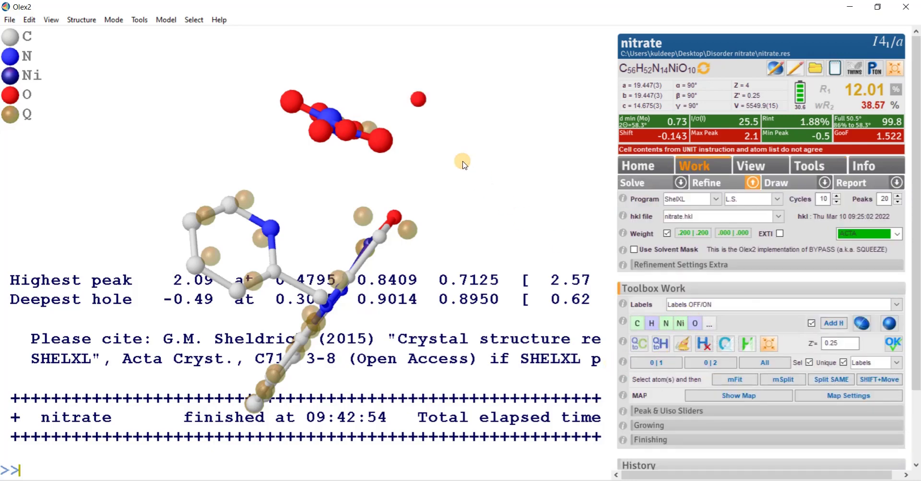
right_click(423, 102)
mouse_move(479, 163)
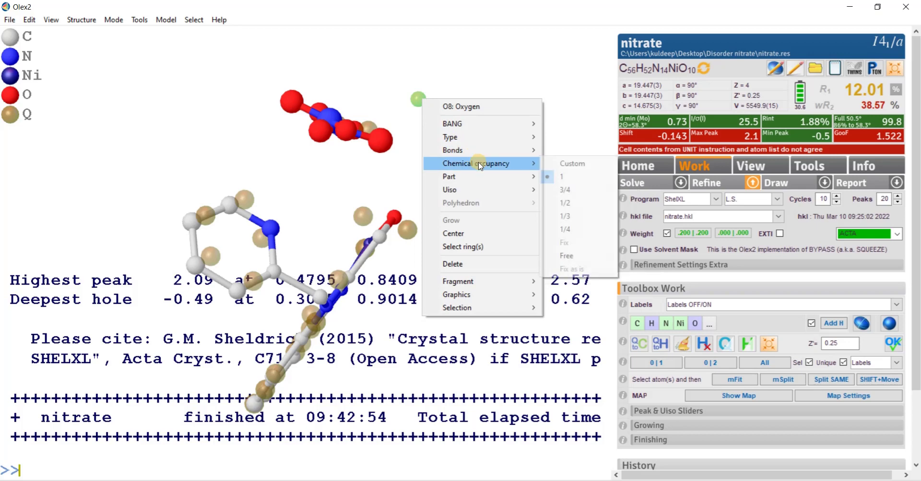
left_click(573, 203)
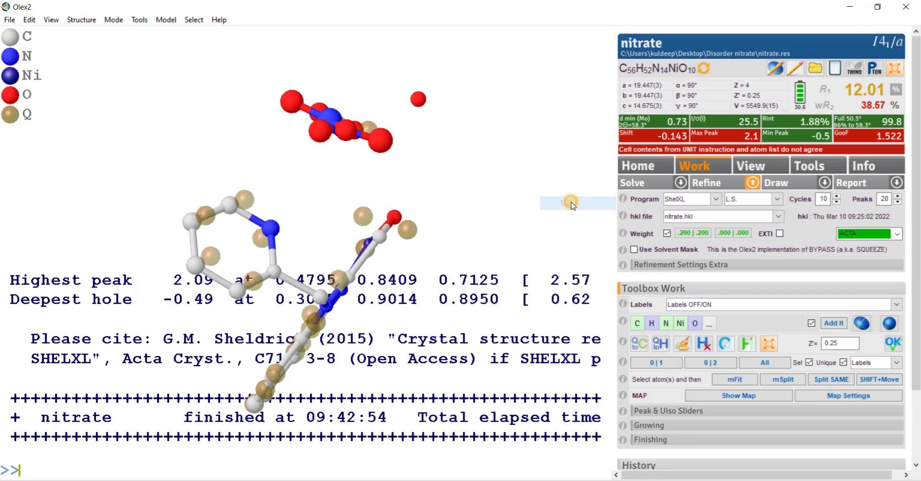
- Refine the structure repeatedly with the half-occupied oxygen included and inspect the model
left_click(713, 184)
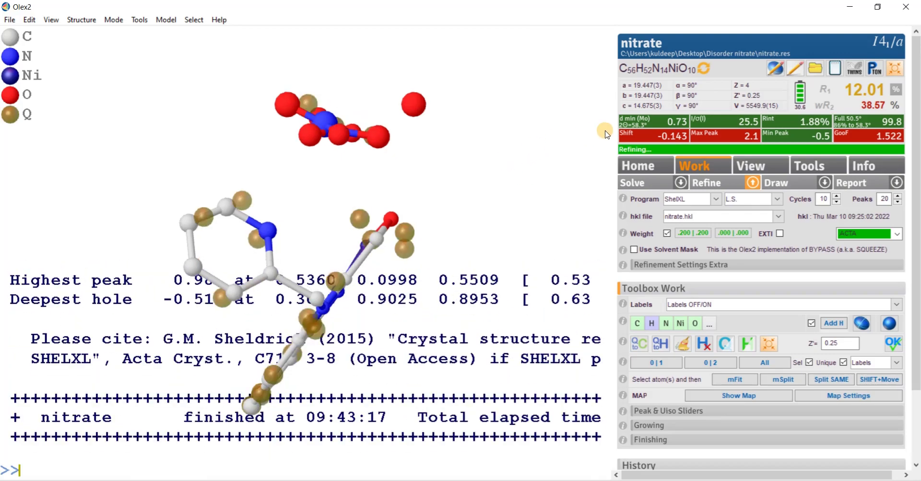
left_click(702, 184)
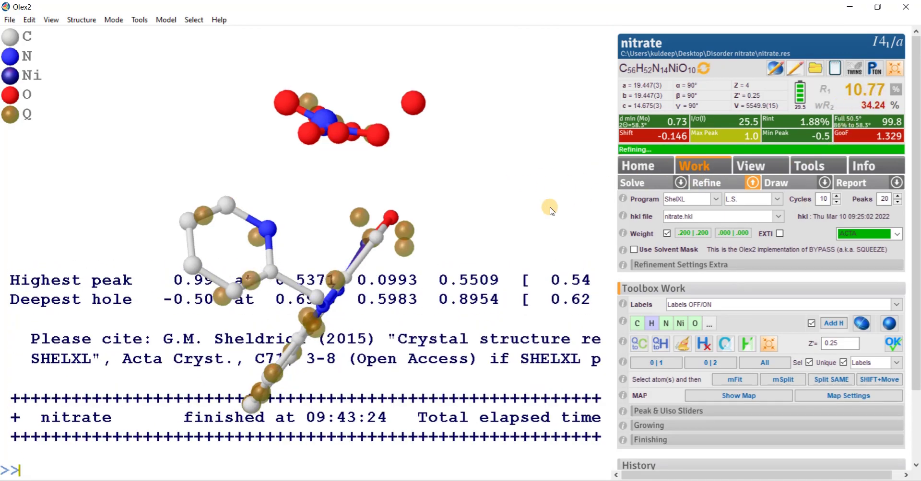
left_click_drag(491, 192, 547, 207)
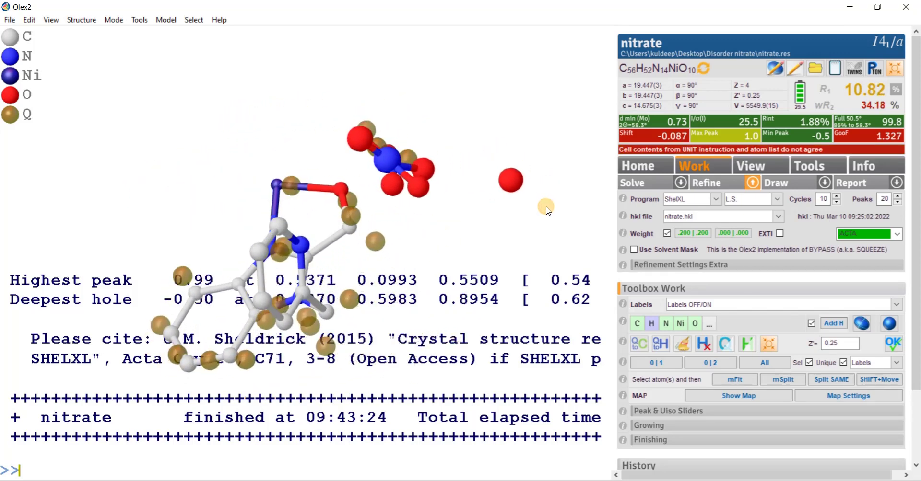
left_click(726, 190)
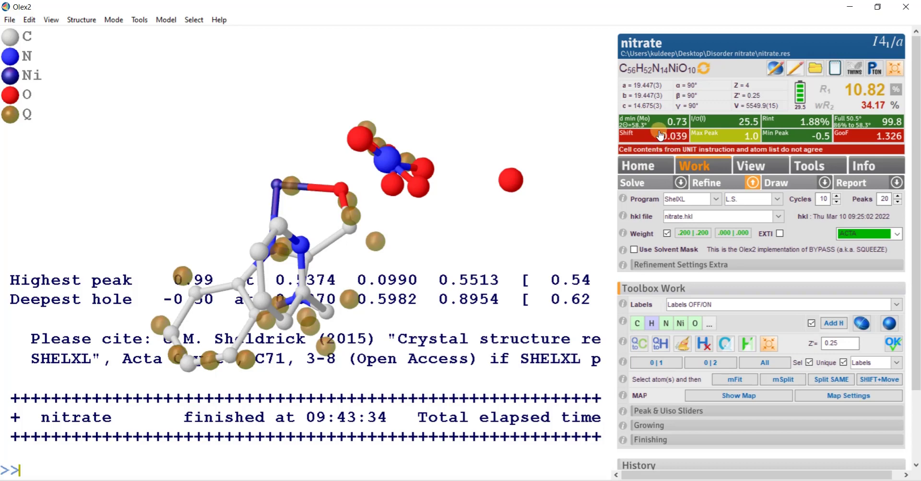
- Make the atoms of the structure anisotropic
left_click_drag(551, 207, 512, 99)
left_click_drag(511, 218, 477, 231)
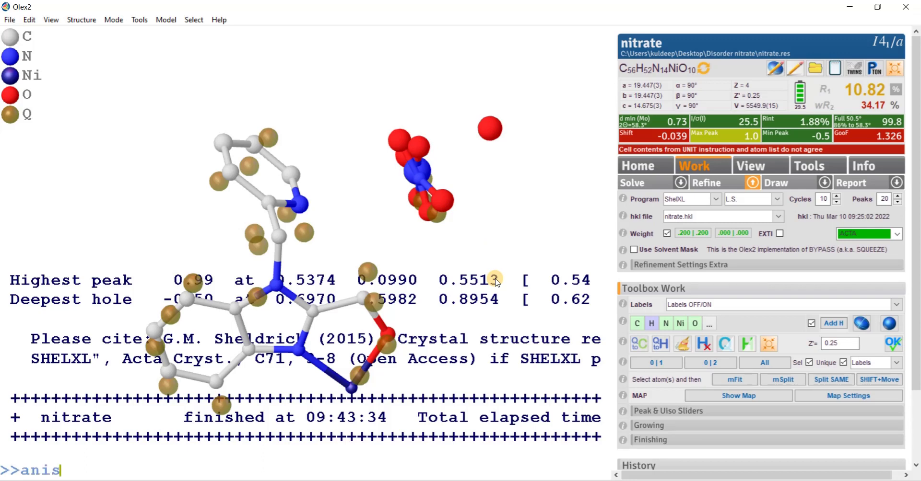
key("Return")
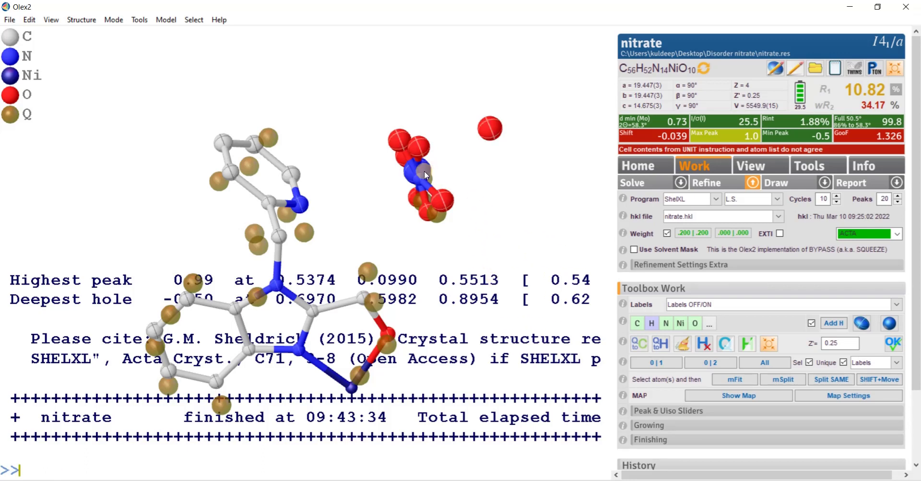
- Apply a RIGU restraint to the disordered nitrate and the isolated oxygen, and add hydrogen atoms to the structure
left_click_drag(477, 204, 518, 205)
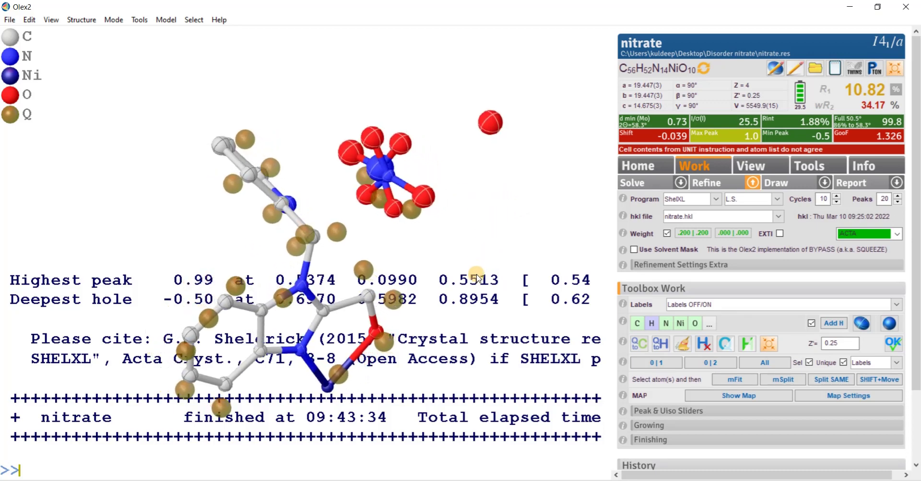
double_click(379, 173)
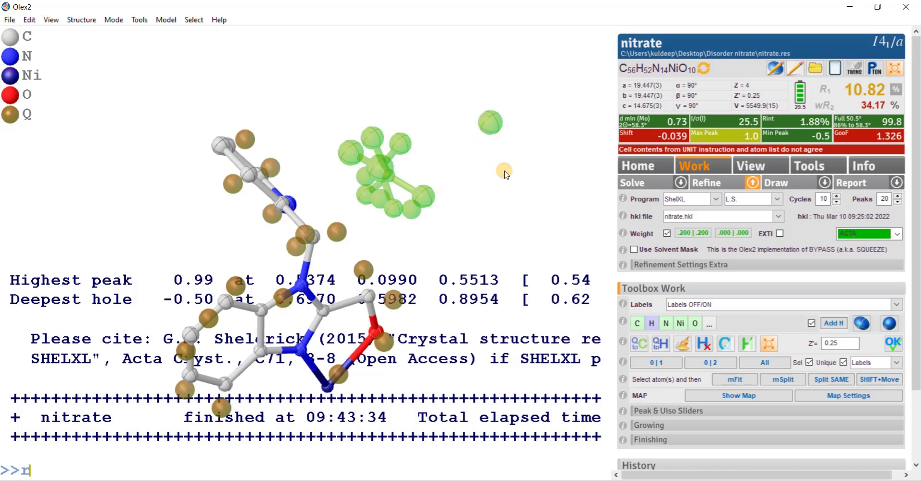
key("Return")
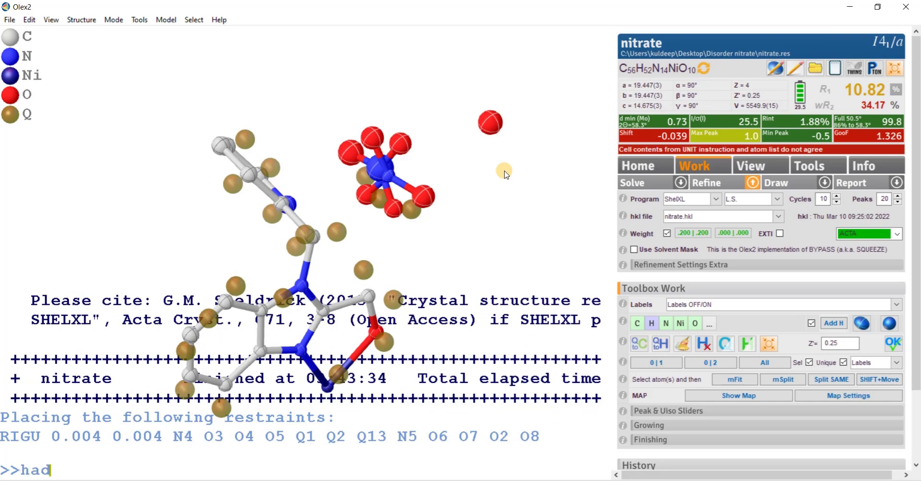
key("Return")
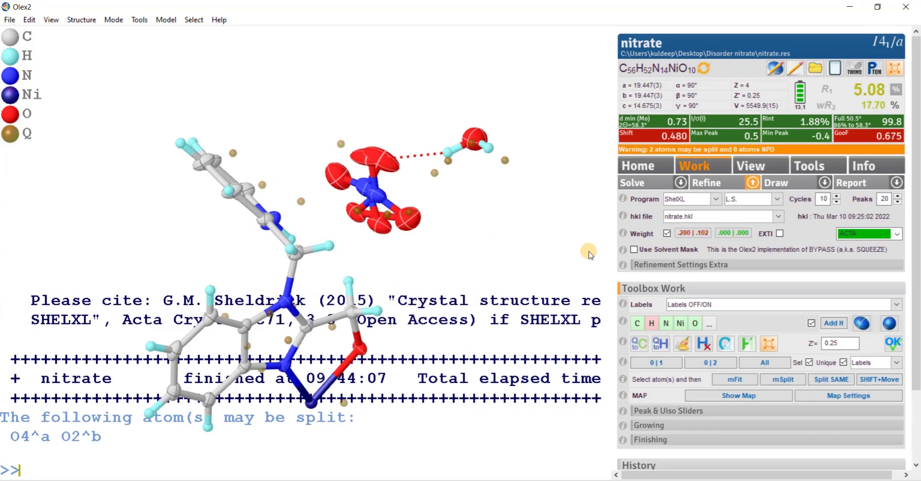
- Delete the false bond between nitrate oxygens O6 and O7
left_click_drag(480, 249, 302, 146)
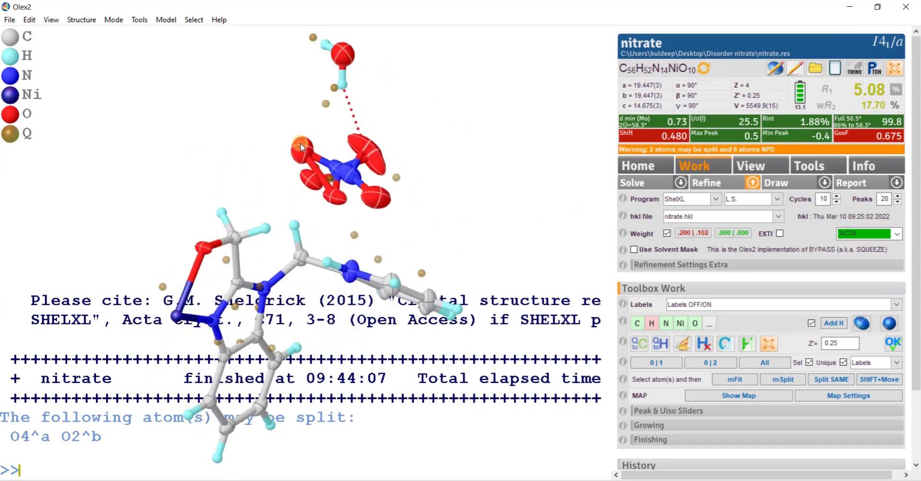
left_click(321, 178)
left_click(334, 174)
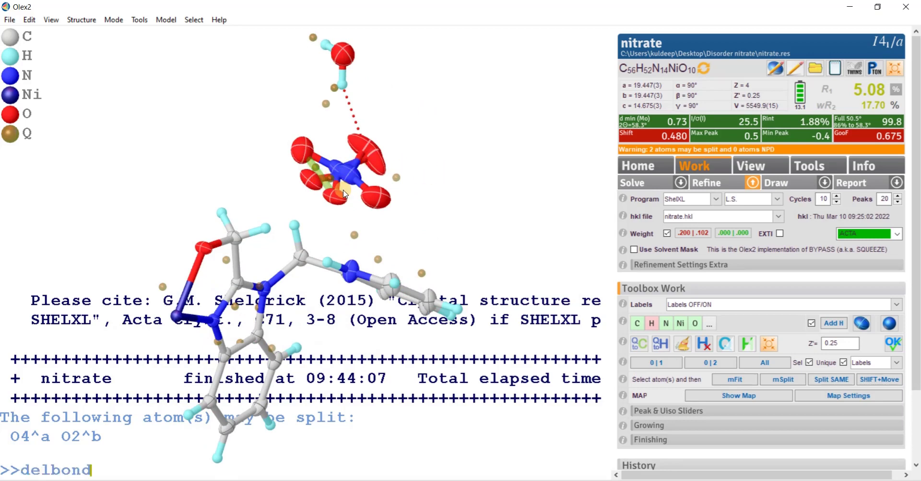
type("delbond")
key("Return")
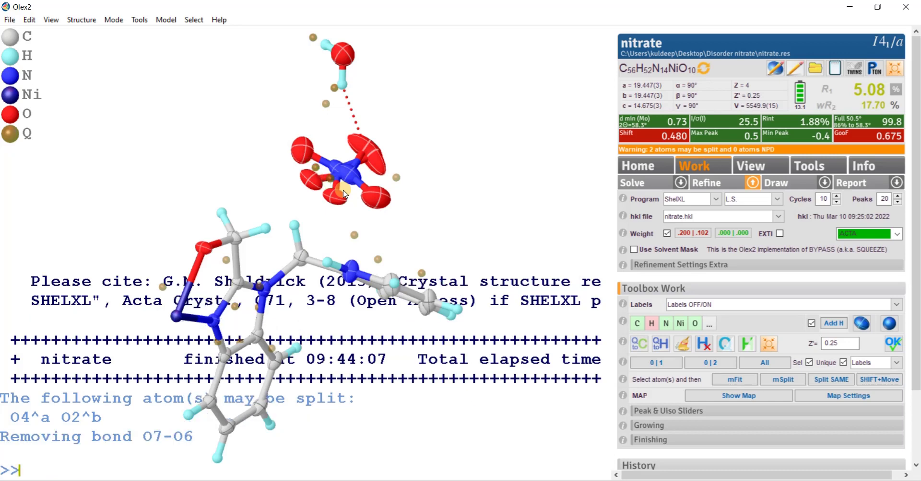
- Refine the structure repeatedly after the bond removal and inspect the nitrate and water molecule
left_click(701, 184)
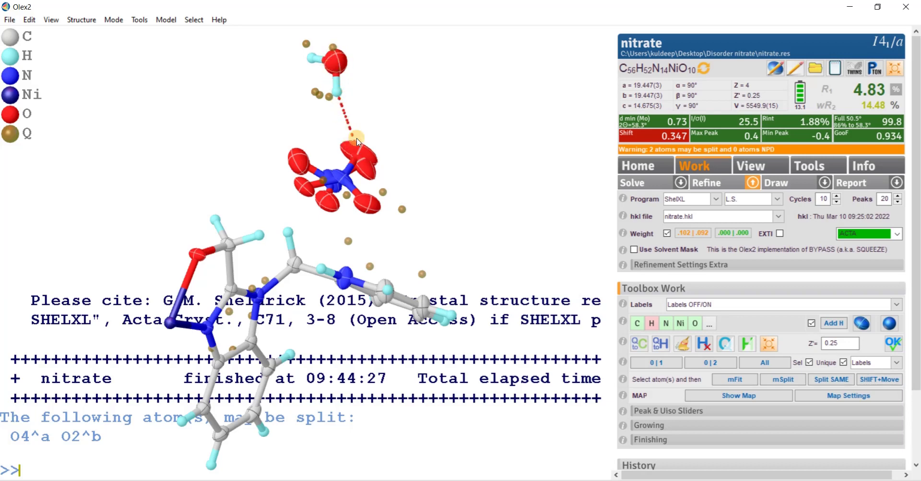
left_click_drag(394, 143, 287, 130)
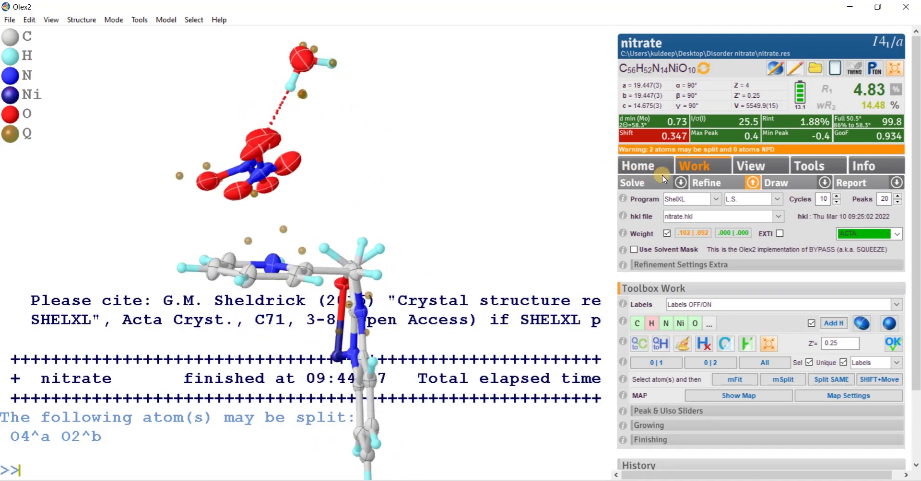
left_click(701, 185)
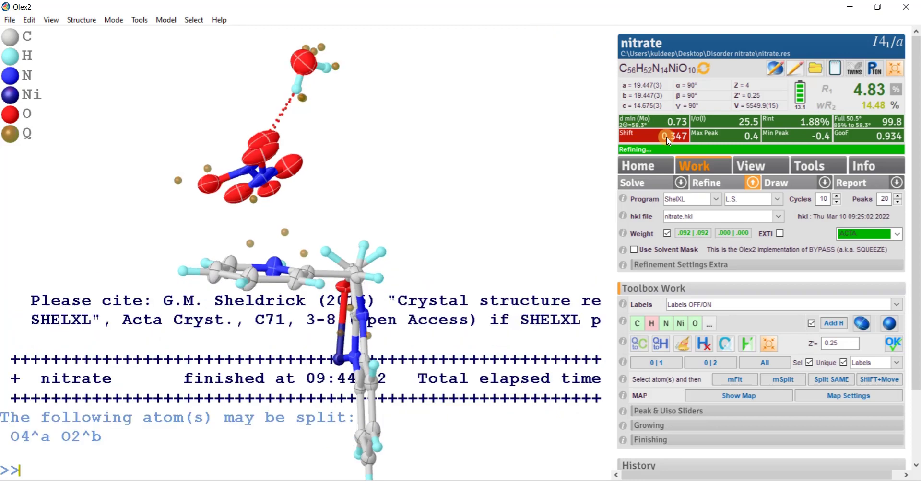
left_click_drag(440, 299, 571, 248)
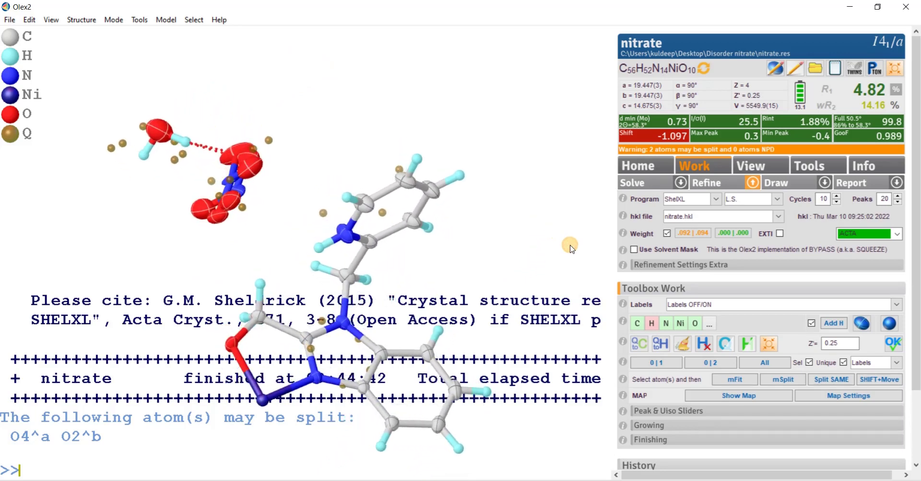
- Apply AFIX 3 to the water oxygen and its two hydrogens, and refine the structure
left_click(663, 138)
mouse_move(194, 152)
left_mouse_down()
mouse_move(212, 126)
mouse_move(181, 147)
left_mouse_up()
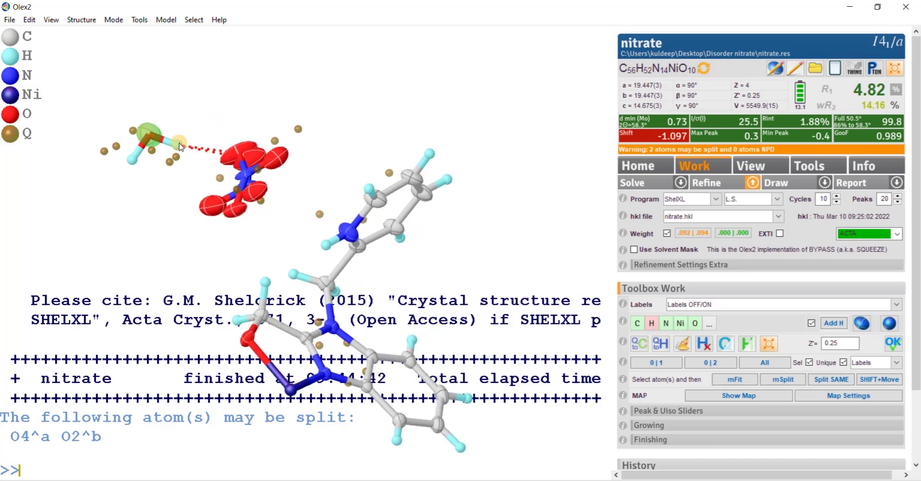
left_click(178, 145)
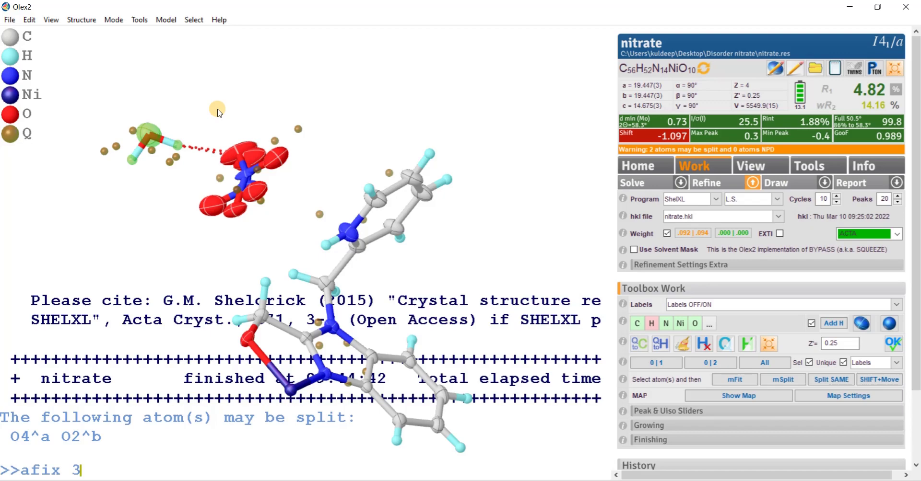
key("Return")
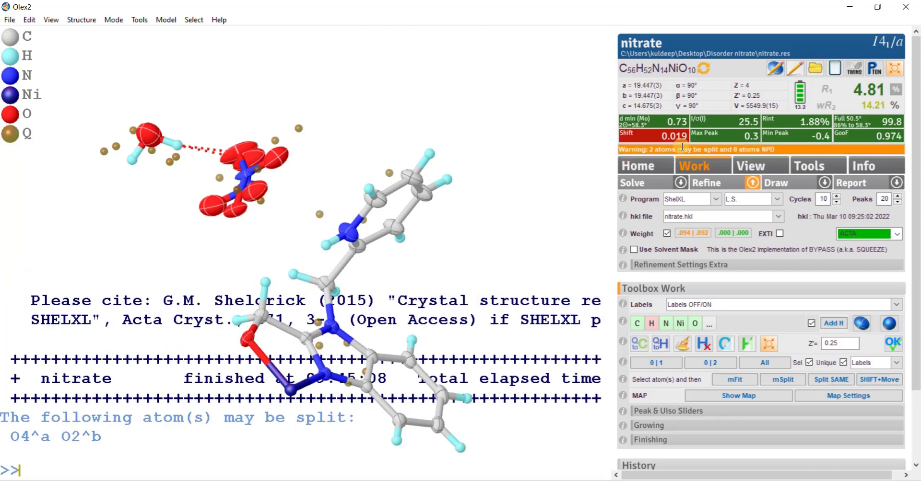
left_click(704, 183)
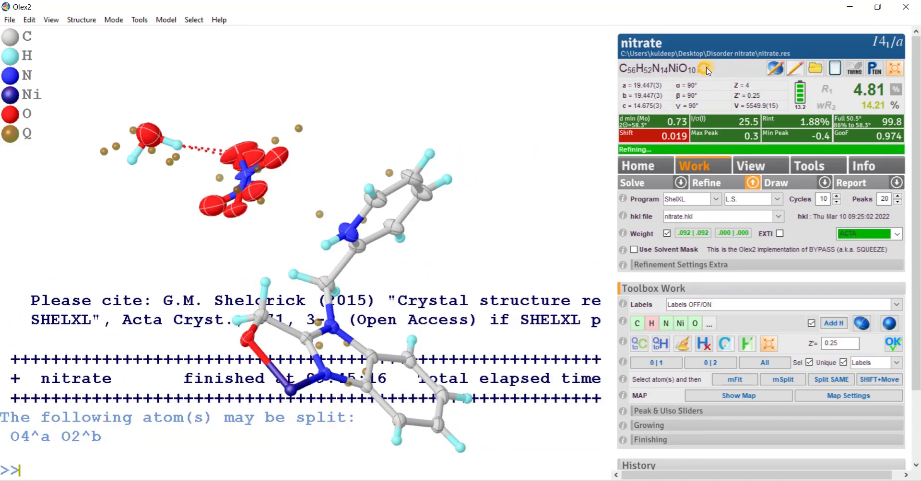
- Update the chemical formula from the current atom content and refine the structure again
left_click(640, 77)
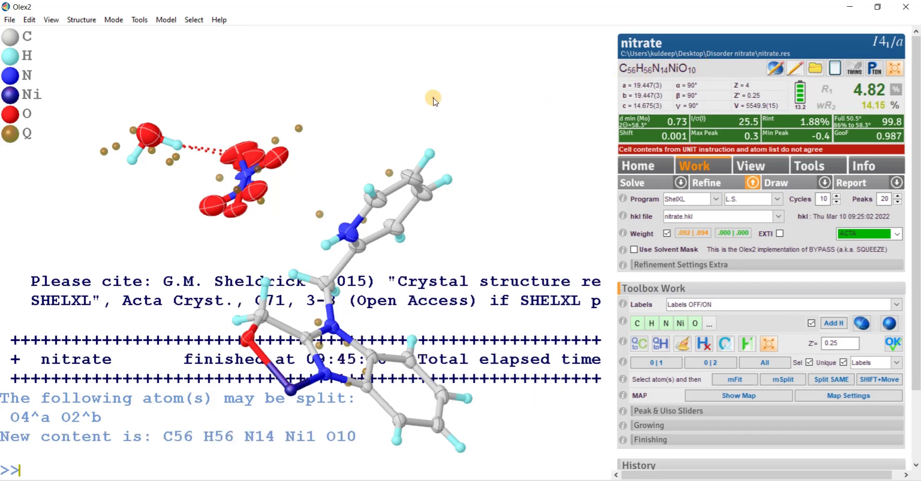
left_click_drag(432, 95, 407, 122)
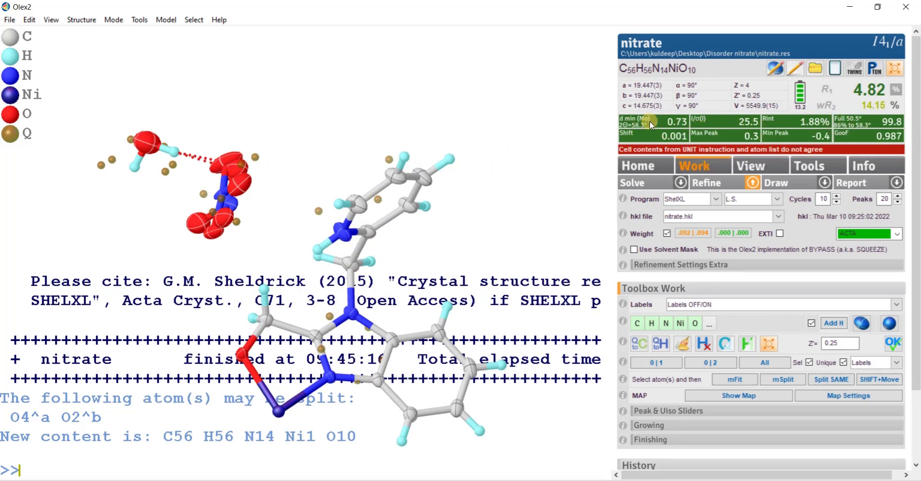
left_click(708, 184)
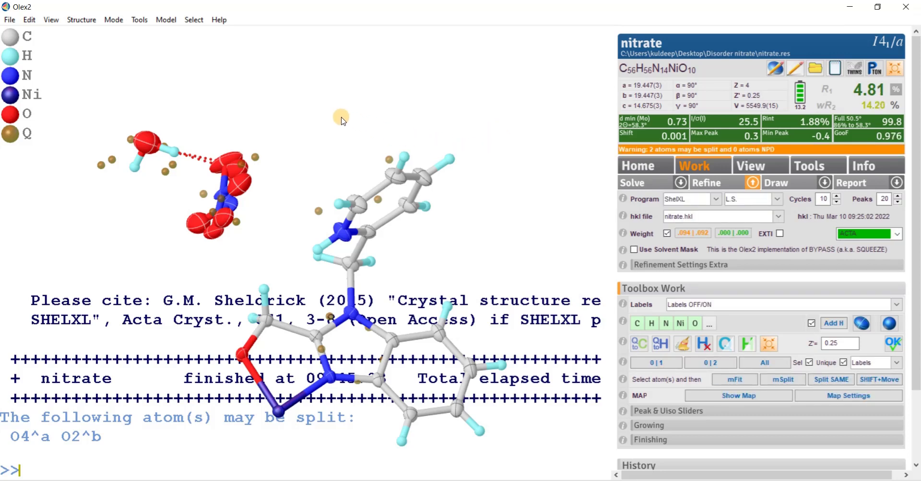
- View the PART 1 and PART 2 nitrate orientations separately, and show all parts together again
mouse_move(343, 117)
left_mouse_down()
mouse_move(389, 111)
mouse_move(383, 102)
left_mouse_up()
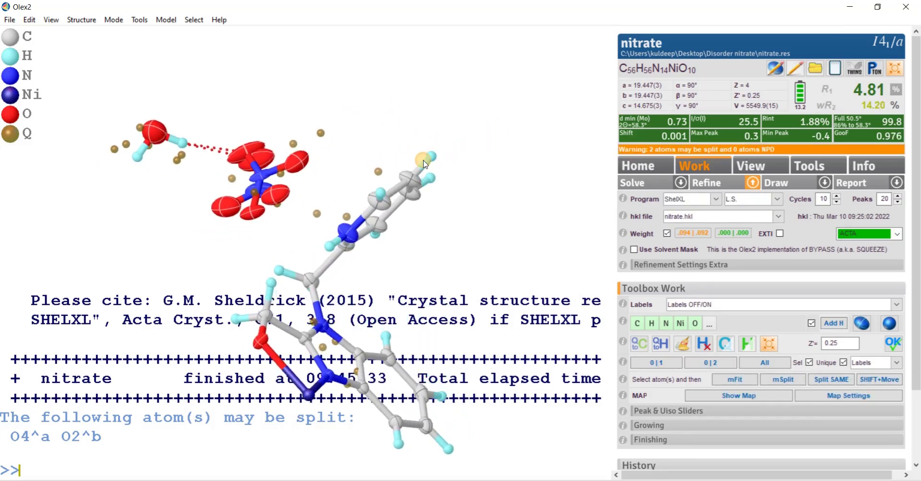
left_click(677, 366)
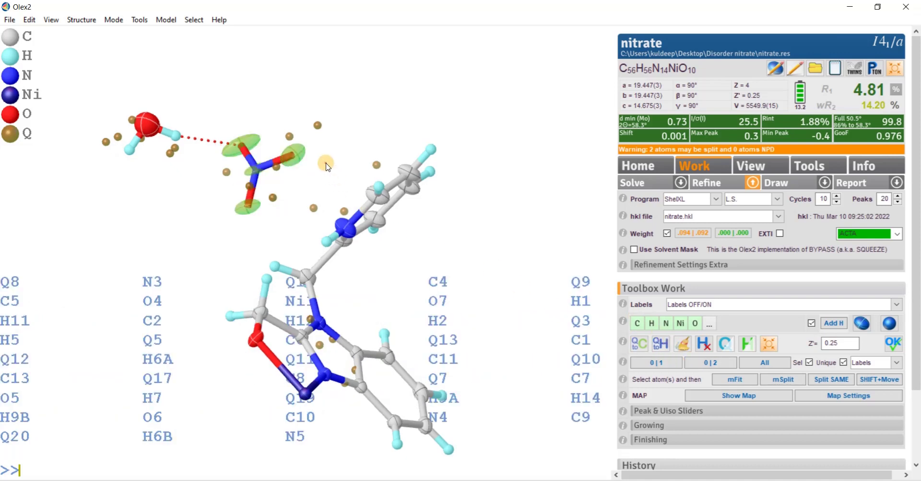
mouse_move(322, 160)
left_mouse_down()
mouse_move(353, 169)
mouse_move(370, 152)
mouse_move(353, 148)
mouse_move(383, 158)
left_mouse_up()
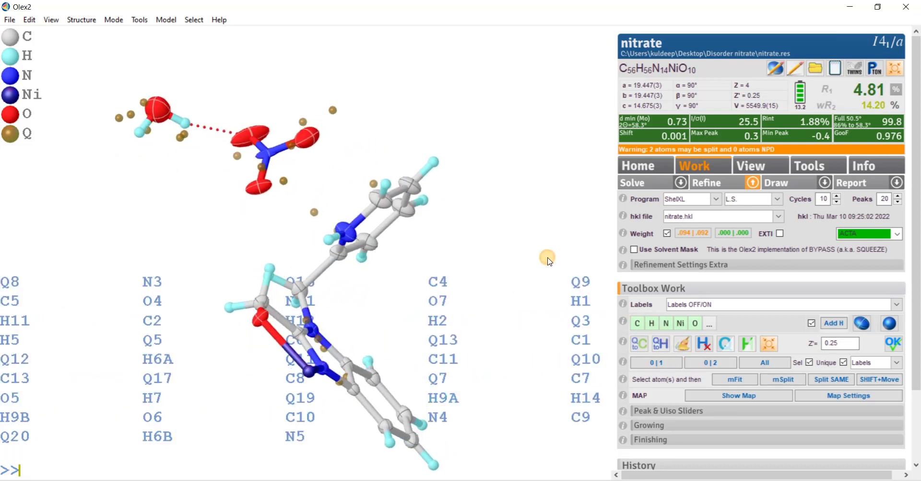
left_click(682, 361)
left_click_drag(479, 186, 474, 164)
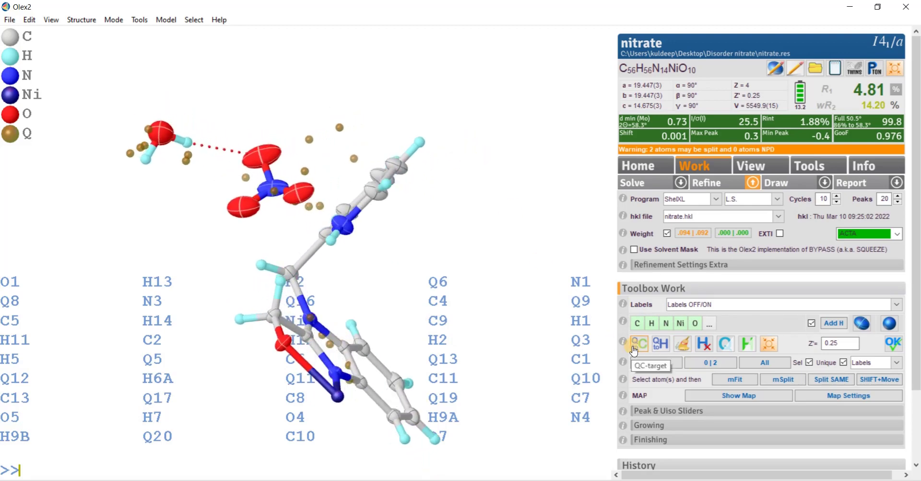
left_click(765, 363)
mouse_move(467, 207)
left_mouse_down()
mouse_move(465, 177)
mouse_move(446, 160)
mouse_move(507, 166)
mouse_move(475, 166)
mouse_move(470, 183)
mouse_move(421, 171)
left_mouse_up()
- Open the PART 1 nitrate nitrogen's refinement instructions and check the second FVAR value without changing anything
left_click(264, 141)
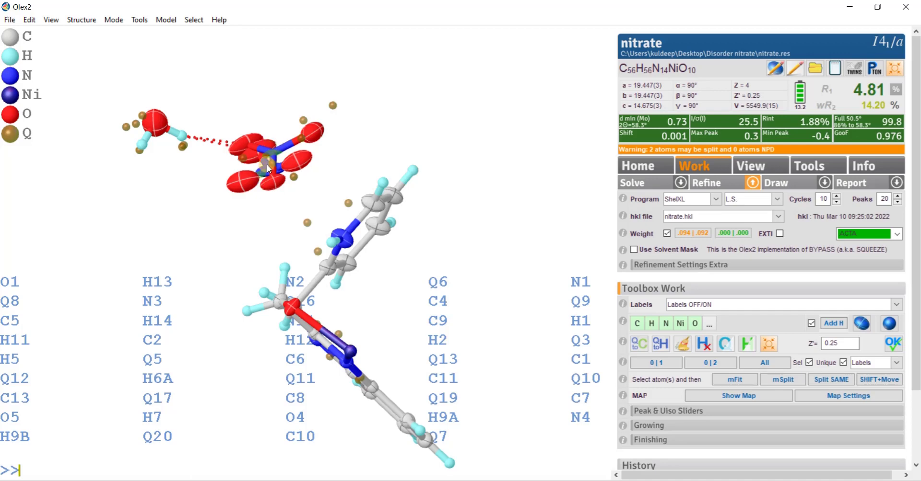
left_click(775, 69)
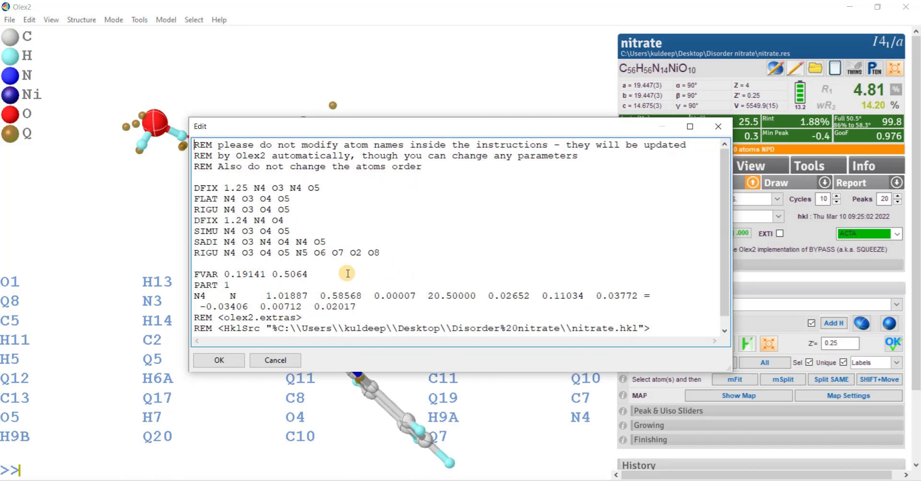
left_click_drag(274, 274, 307, 272)
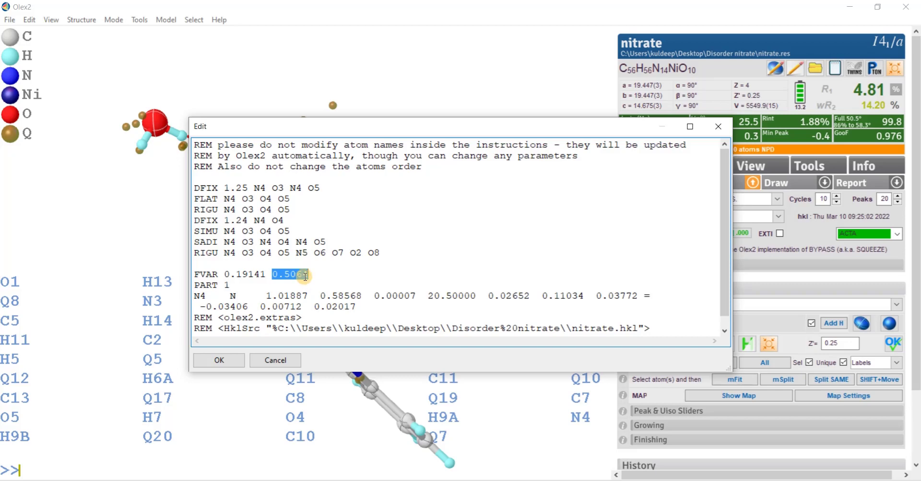
left_click_drag(349, 132, 524, 93)
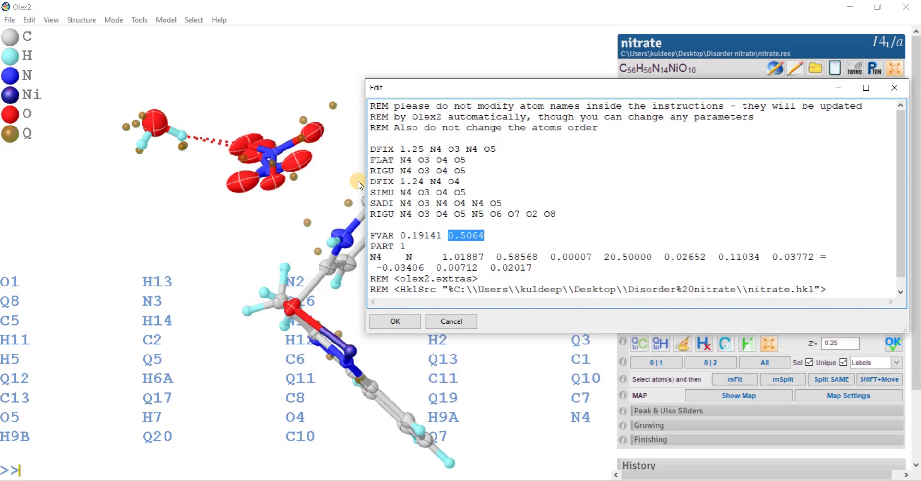
left_click(405, 322)
left_click_drag(405, 323, 303, 191)
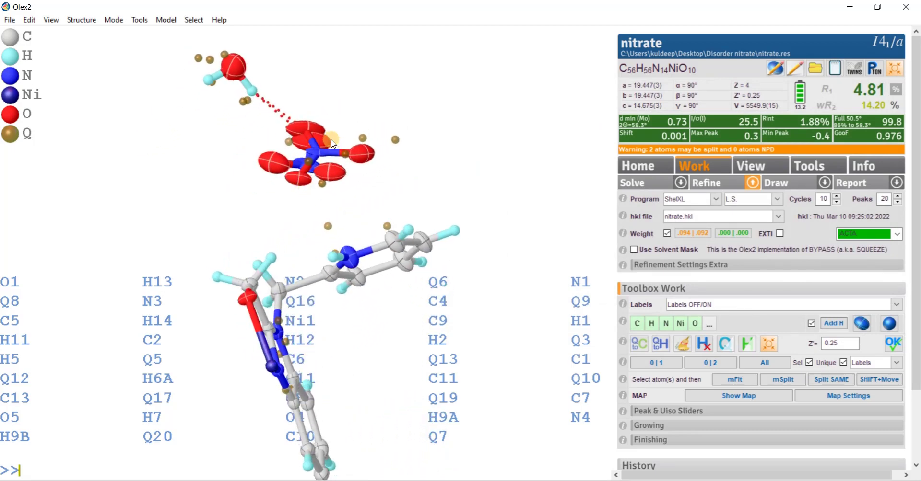
- Delete the disordered nitrate and the water molecule together with the surrounding Q peaks, and refine the structure
left_click_drag(409, 172, 460, 162)
left_click_drag(313, 182, 331, 172)
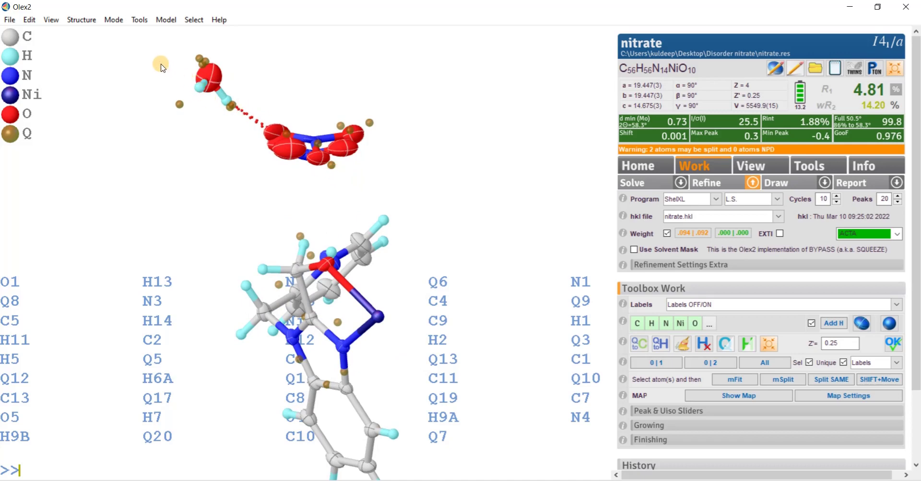
left_click_drag(162, 67, 394, 182, "shift")
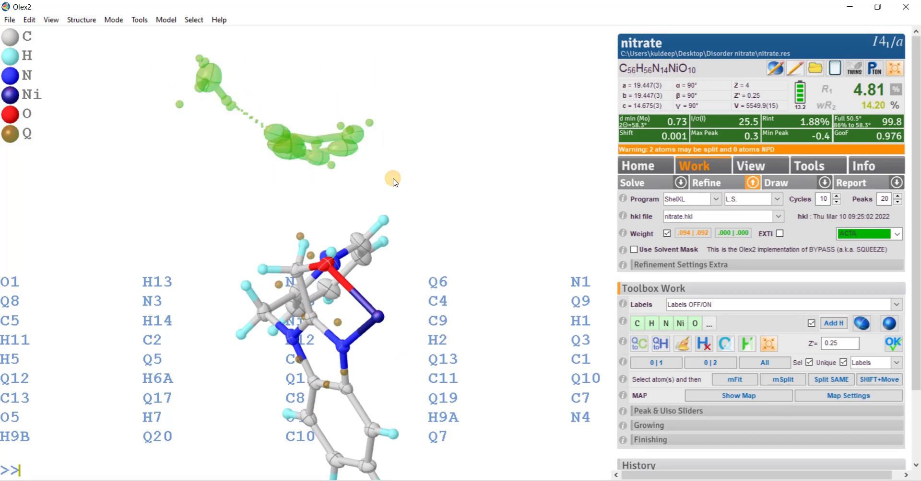
key("Delete")
key("ctrl+r")
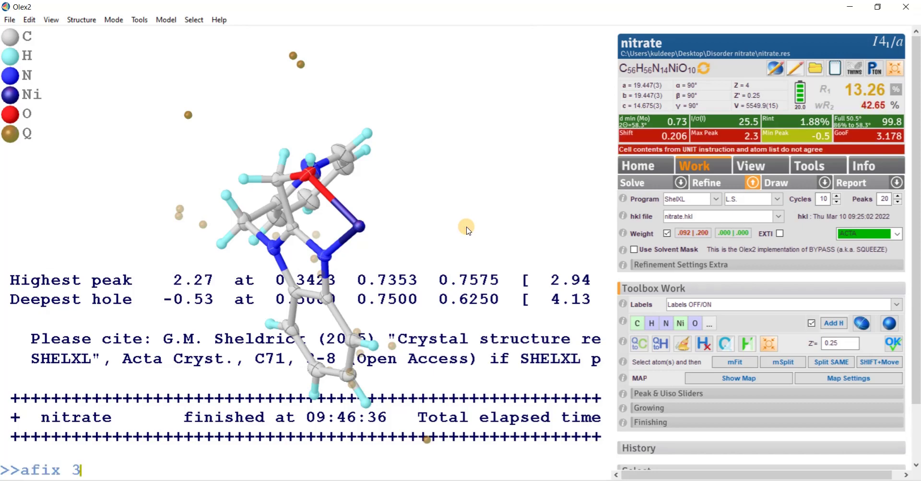
- Rerun an earlier command from the history to enlarge the displayed Q peaks, and refine the structure again
key("Up")
key("Up")
key("Up")
key("Return")
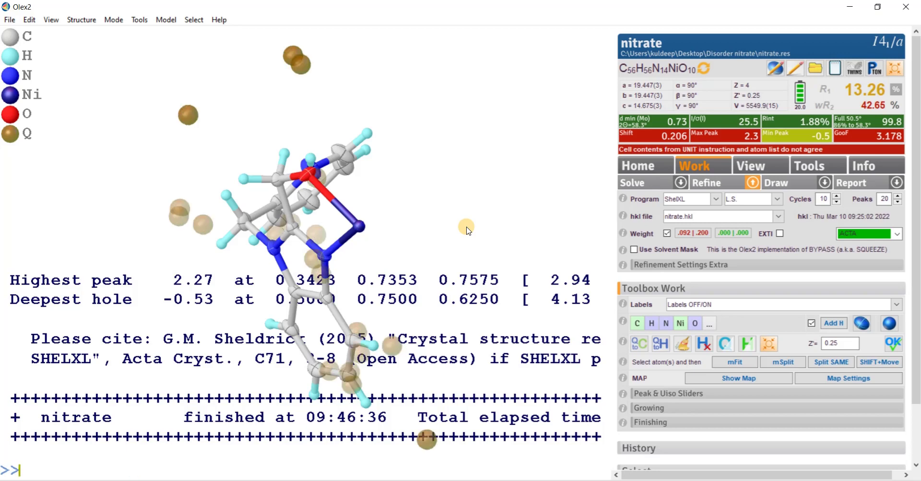
left_click_drag(441, 189, 551, 206)
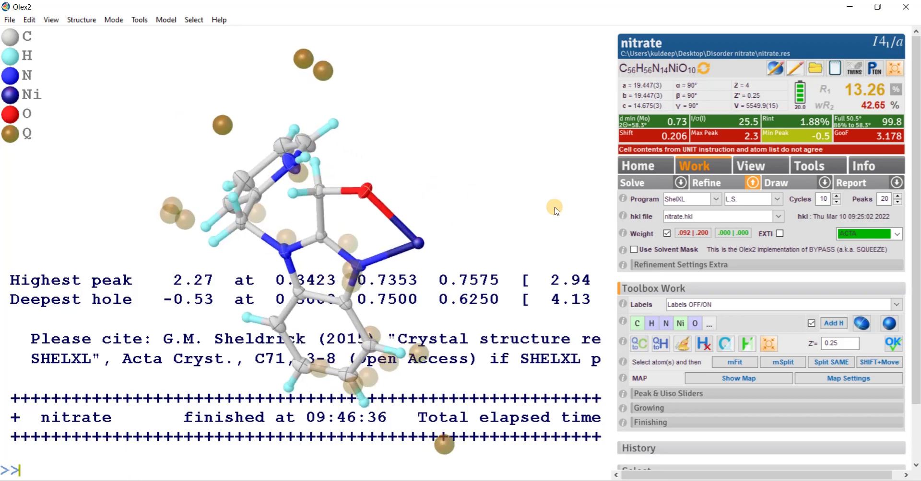
left_click(701, 184)
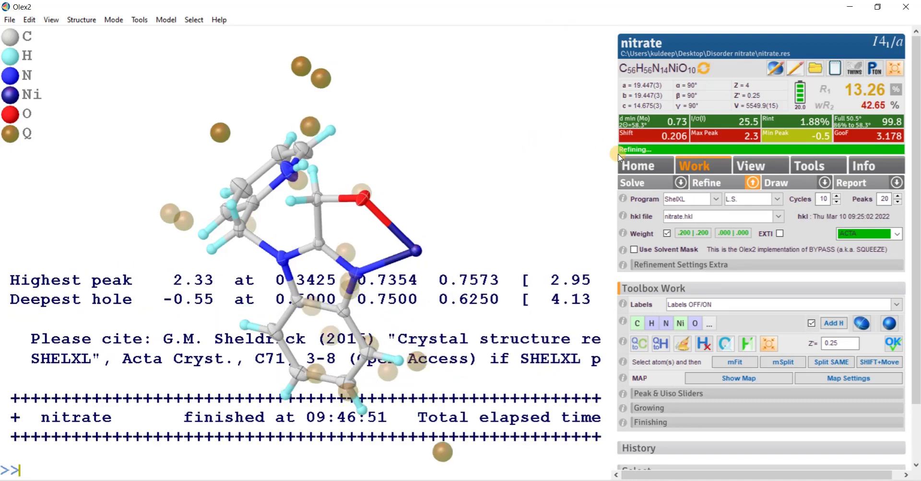
- Fit a FragmentDB nitrate anion onto the Q peaks in PART 1 with free variable 1 and occupancy 0.25
left_click(894, 70)
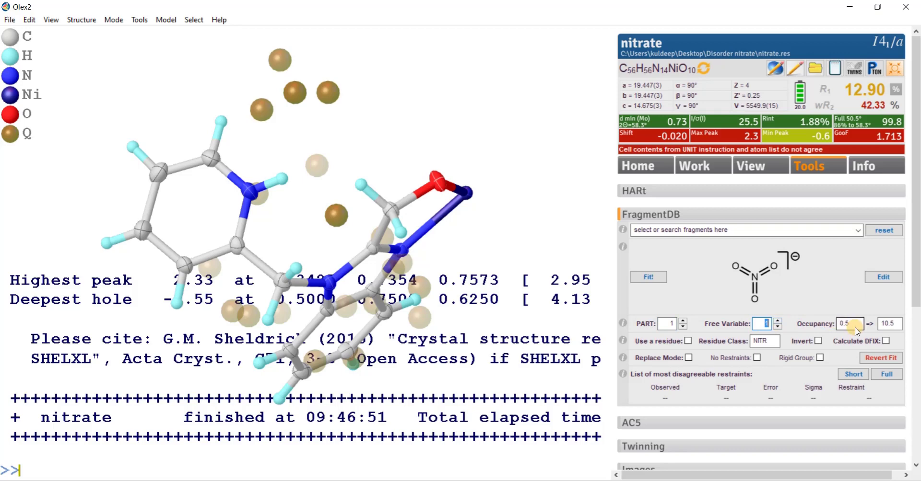
key("Tab")
type("0.")
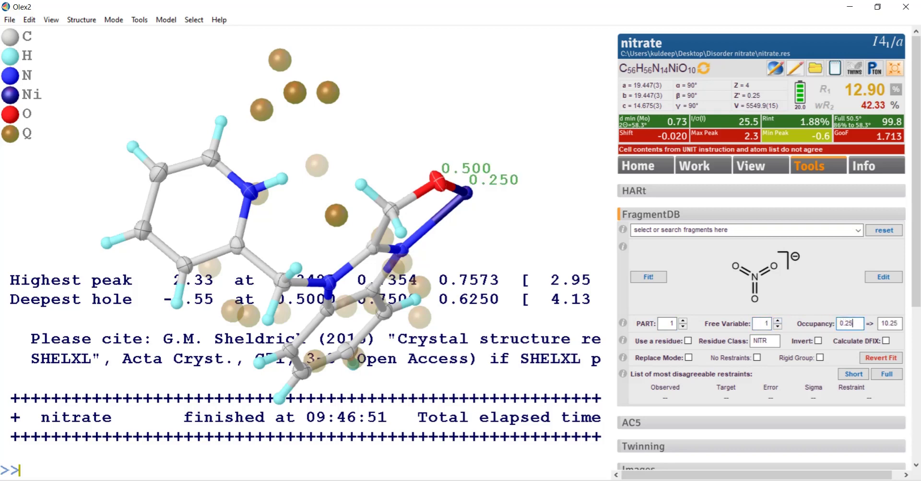
left_click(648, 277)
left_click_drag(531, 259, 390, 116)
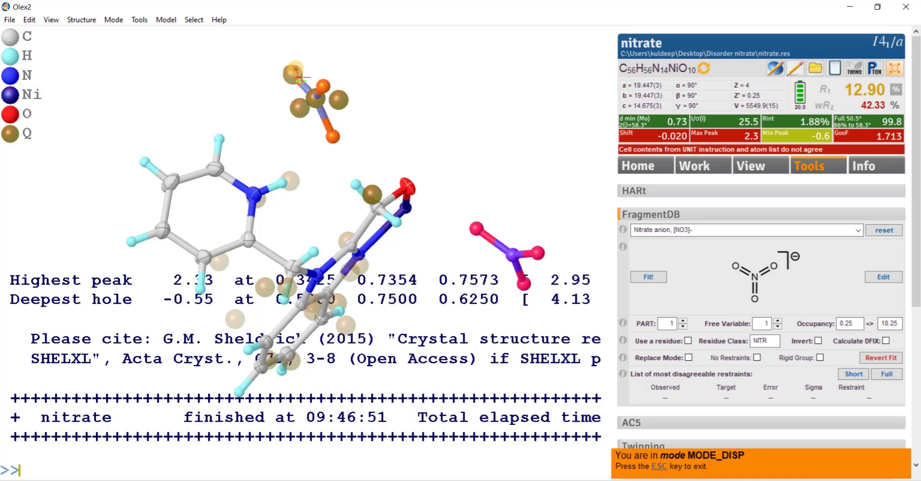
left_click_drag(381, 95, 335, 114)
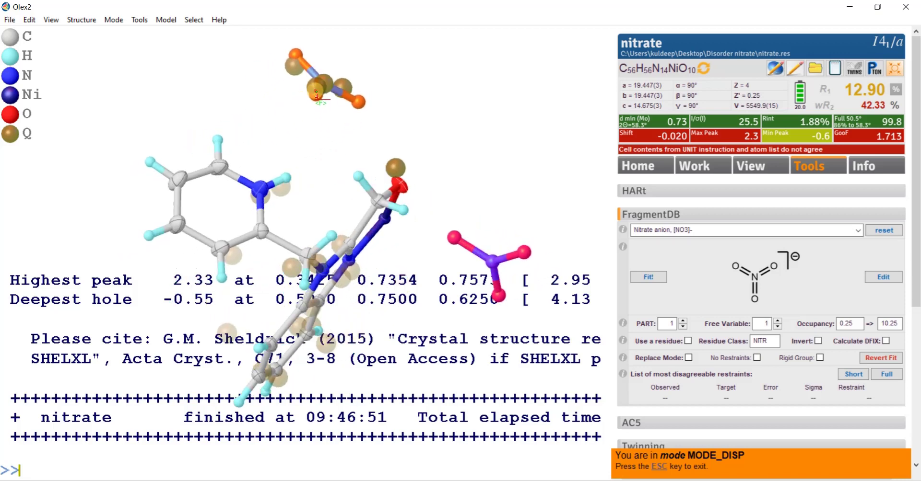
left_click_drag(416, 111, 364, 117)
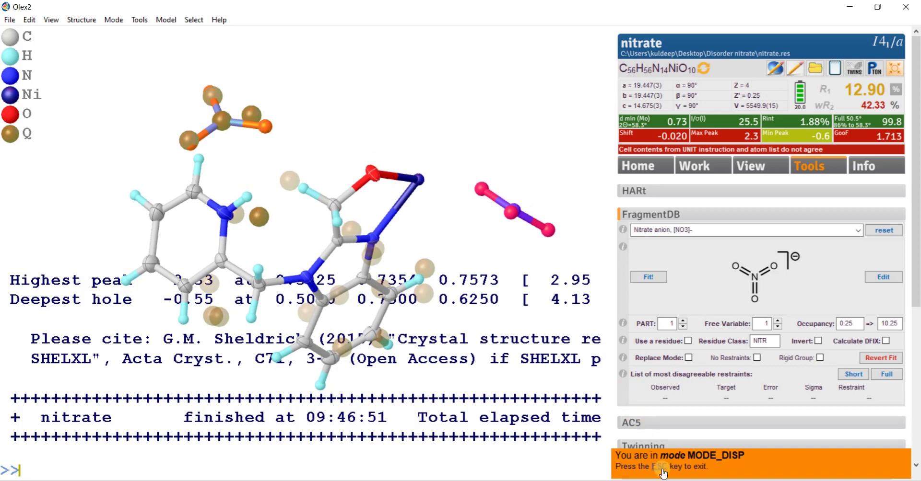
key("Escape")
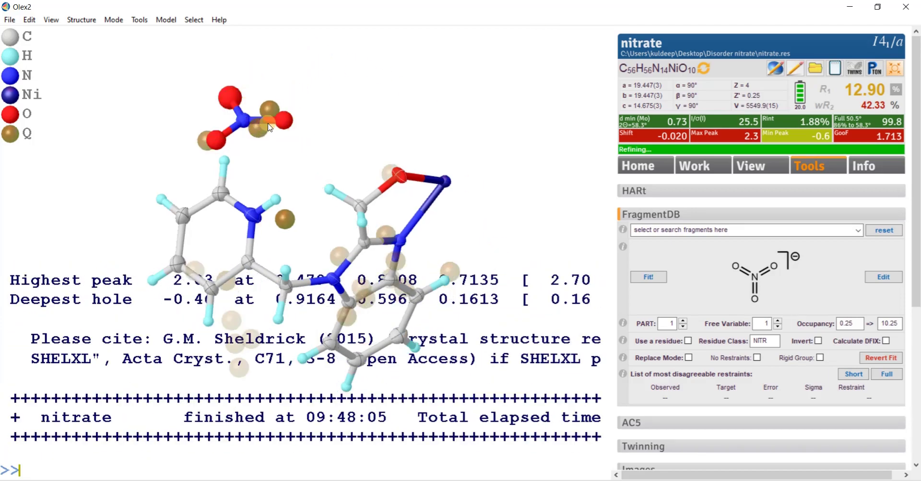
- Fit a second nitrate anion over the first one in PART 2 with free variable 1 and occupancy 0.25
left_click_drag(259, 149, 286, 166)
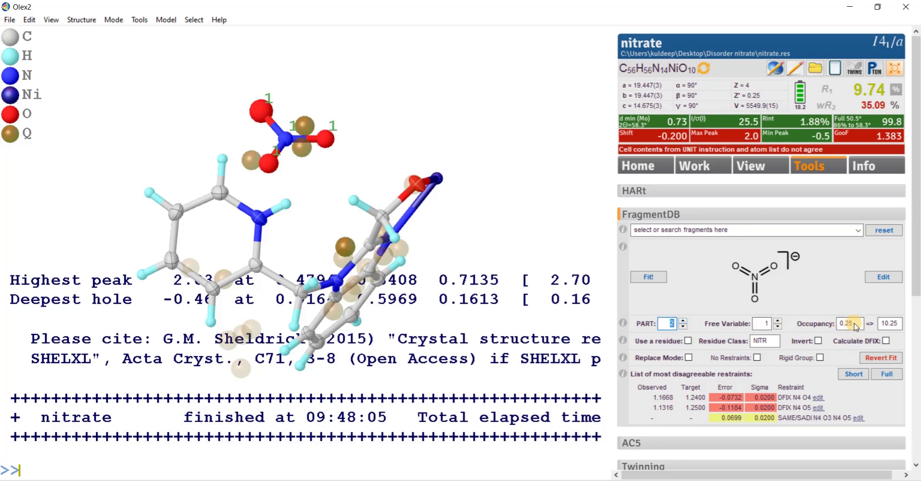
left_click(640, 281)
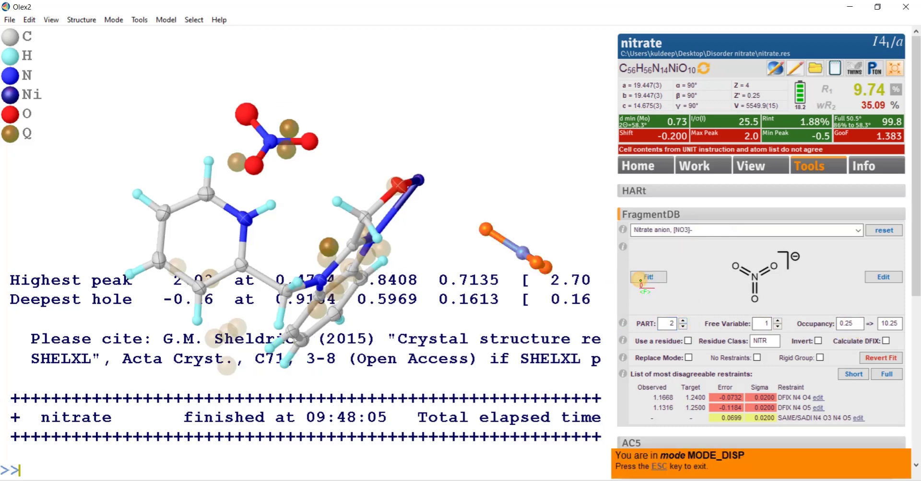
left_click_drag(551, 197, 344, 152)
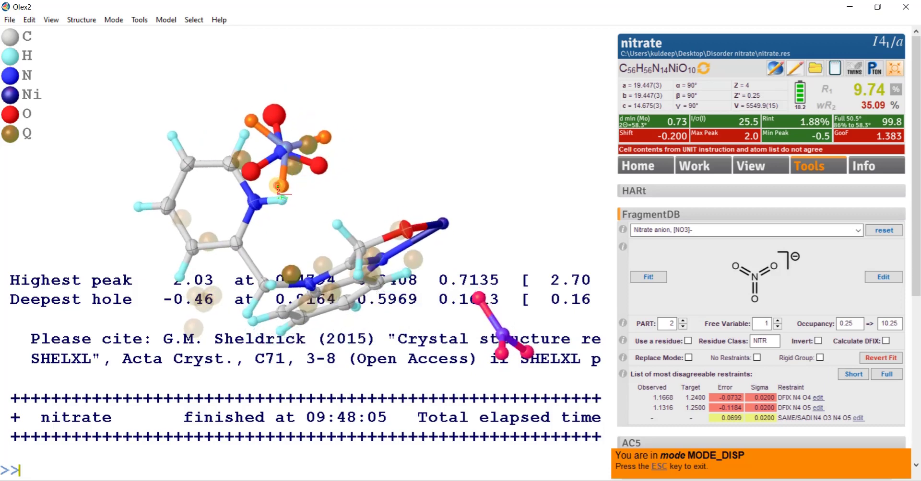
left_click_drag(253, 126, 247, 161)
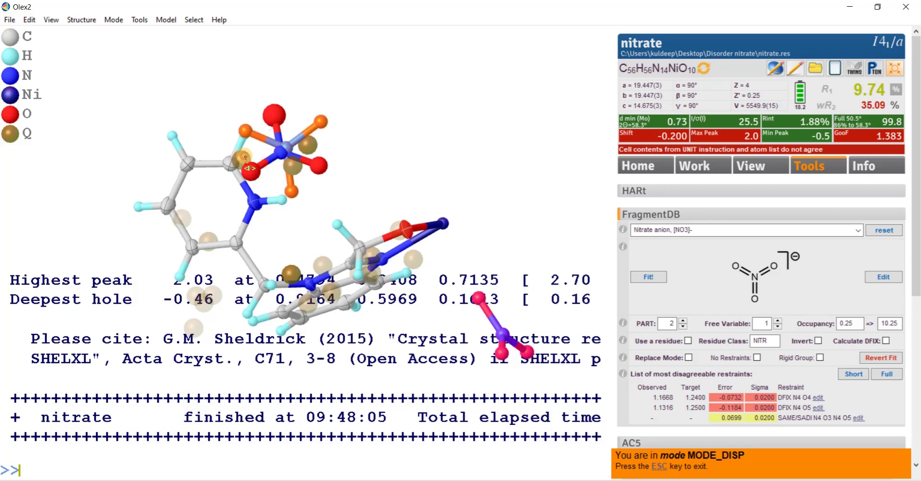
left_click_drag(354, 164, 409, 221)
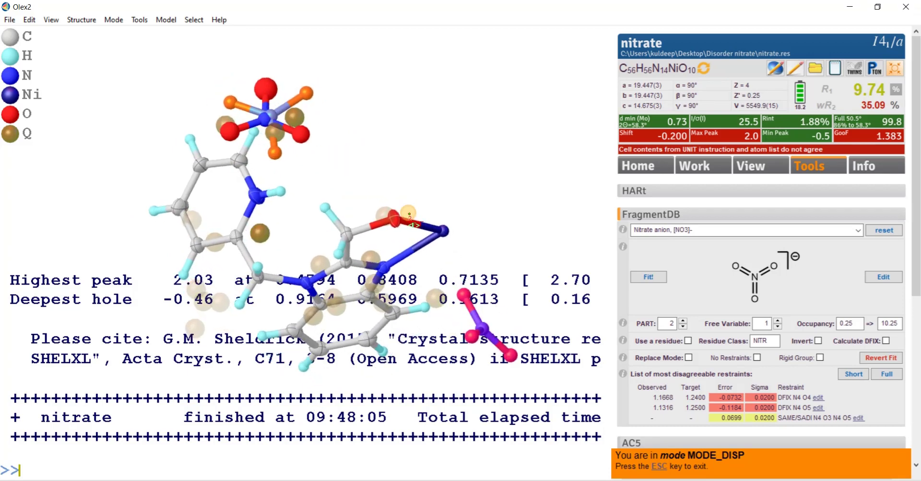
key("Escape")
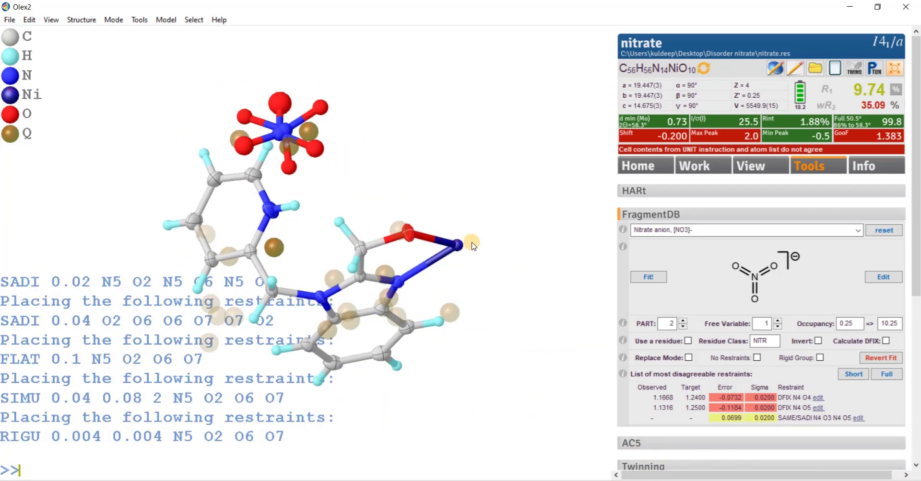
- Examine the restraints and the occupancy codes of the PART 1 and PART 2 nitrate atoms in the refinement instructions
left_click_drag(472, 191, 433, 144)
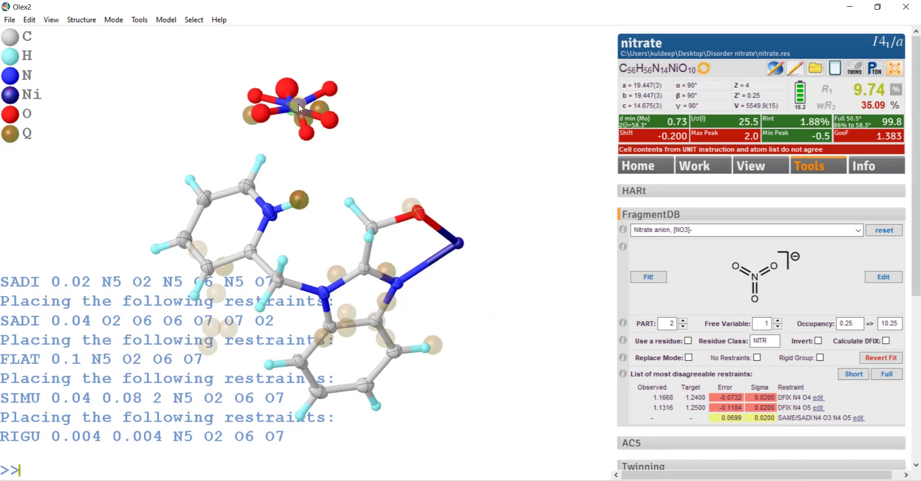
left_click(286, 89)
left_click(256, 93)
left_click(262, 117)
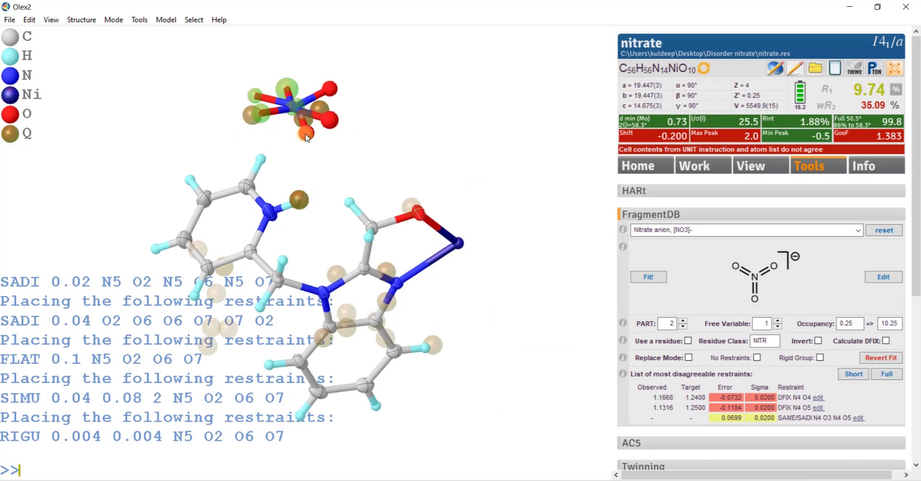
left_click(776, 70)
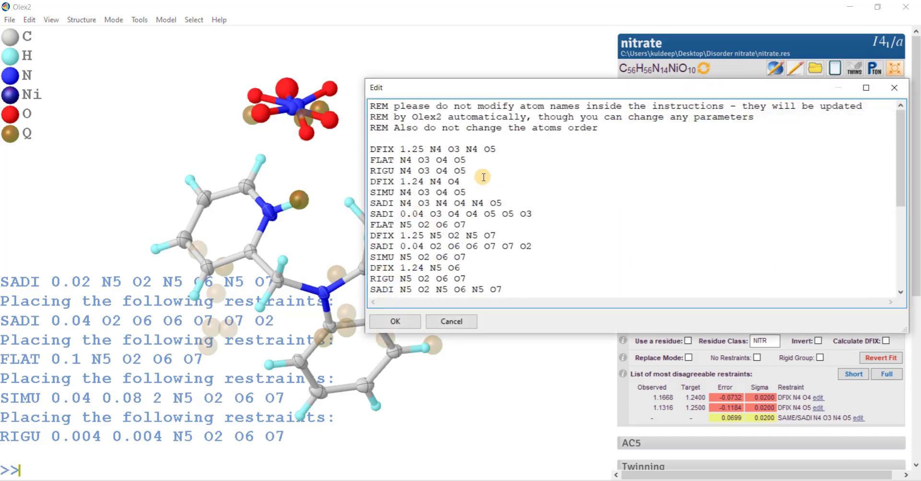
scroll(431, 245, "down", 2)
scroll(431, 245, "down", 3)
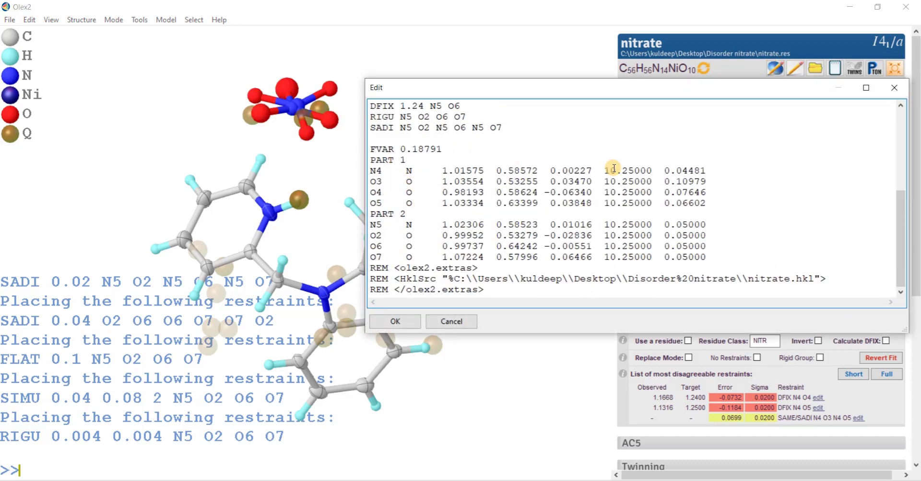
left_click_drag(607, 171, 633, 169)
left_click_drag(604, 225, 640, 224)
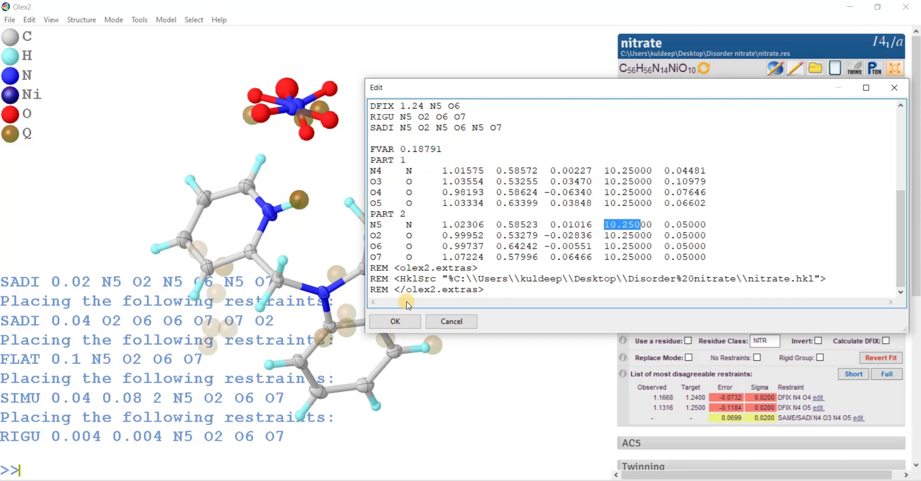
left_click(395, 321)
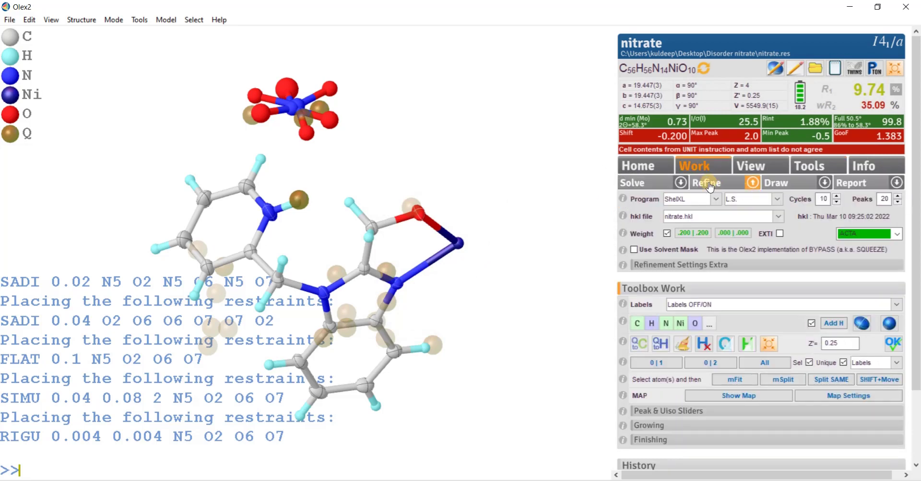
- Refine the two-part nitrate model, and convert the isolated Q peak beside the nitrate to oxygen with occupancy 1/2
left_click(712, 183)
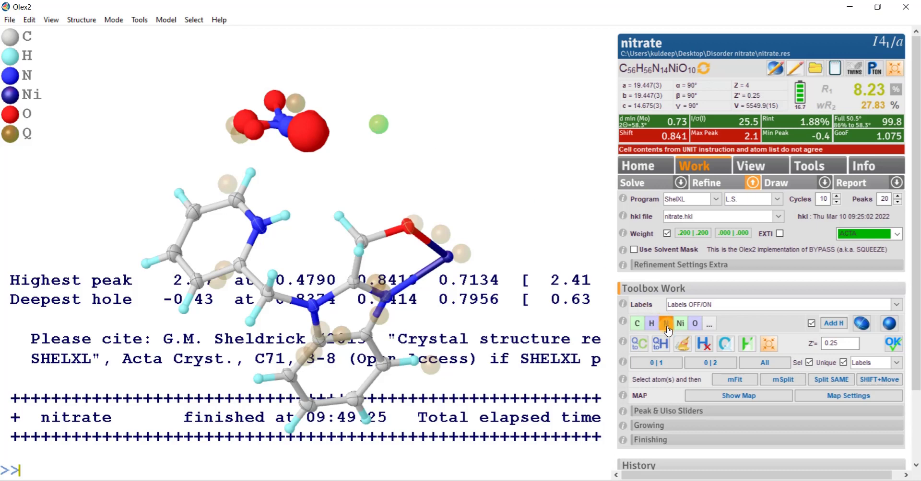
left_click(695, 323)
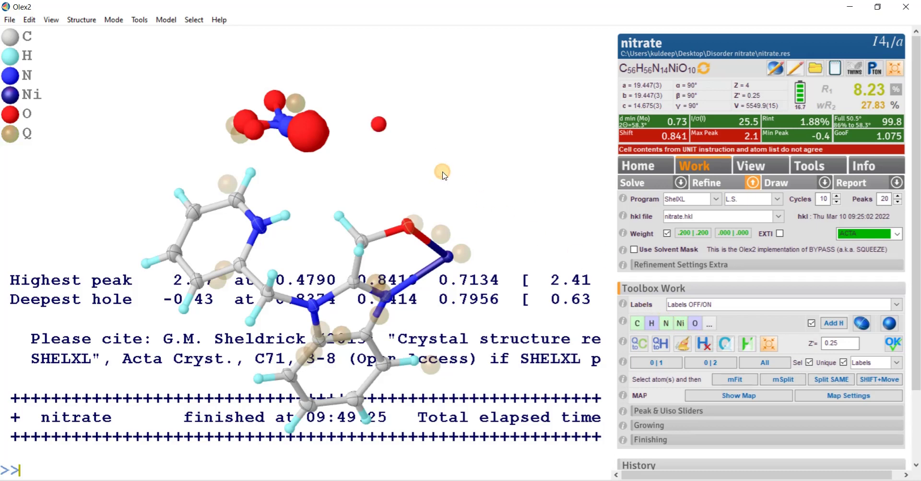
right_click(382, 124)
mouse_move(474, 188)
left_click(552, 227)
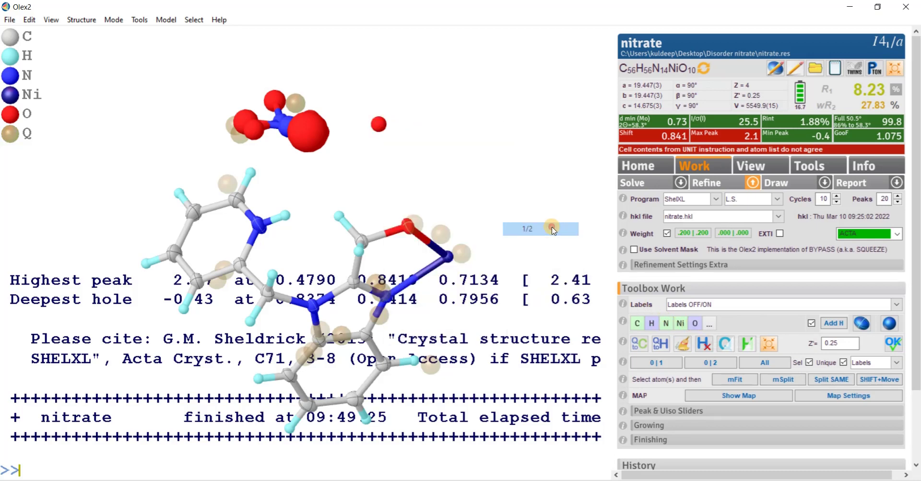
- Refine the structure twice with the half-occupied water oxygen included
left_click(708, 185)
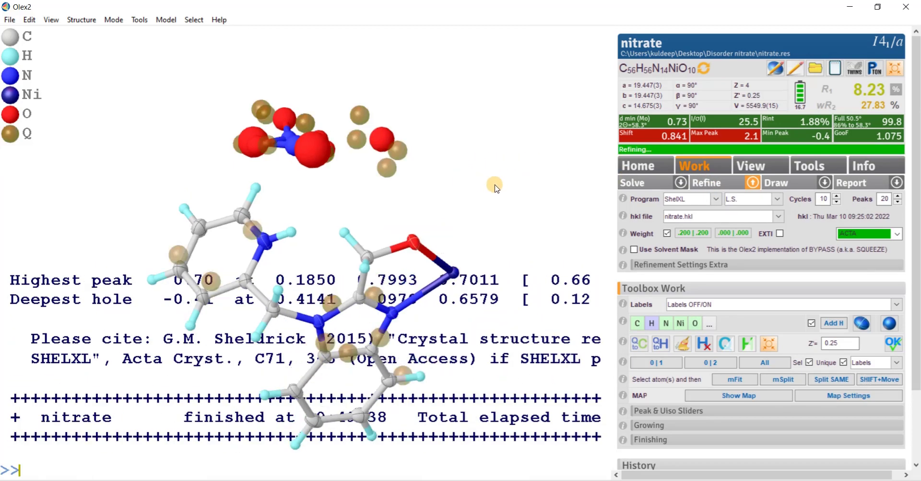
left_click_drag(572, 169, 457, 195)
scroll(457, 195, "up", 5)
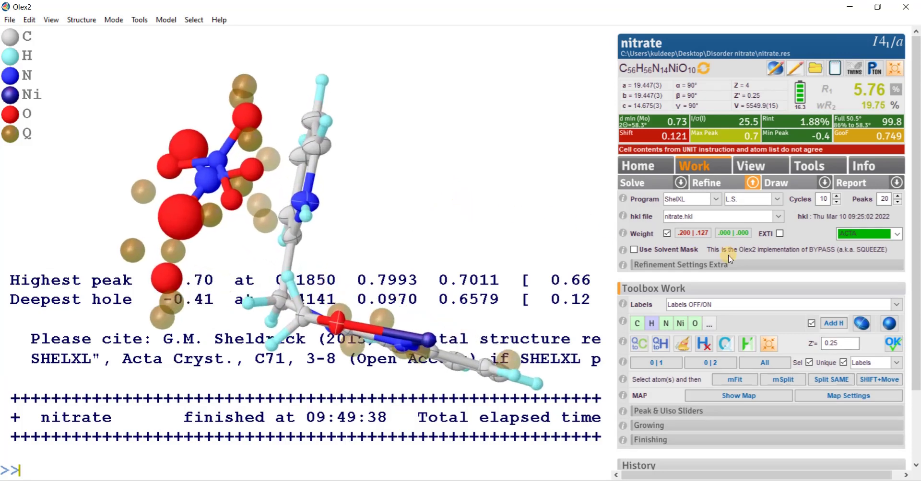
left_click(712, 187)
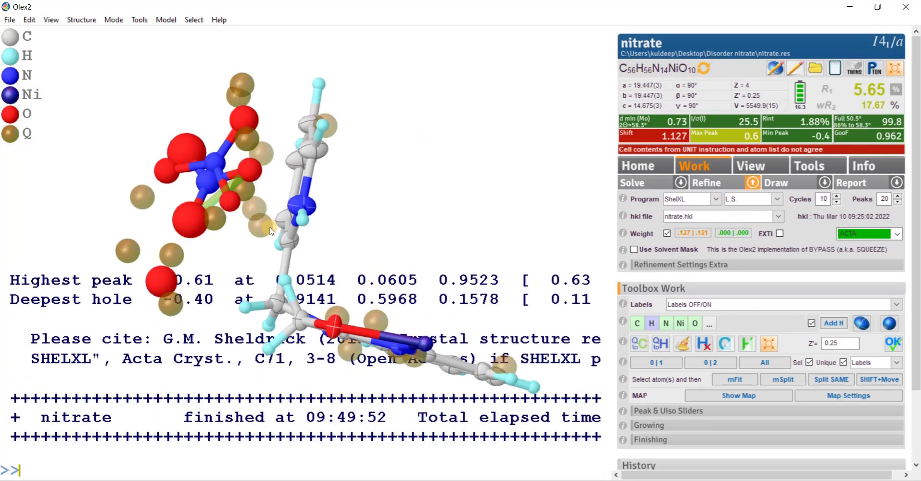
- Delete the selected bond between oxygens O6 and O7 of the disordered nitrate with delbond and refine the structure
mouse_move(271, 232)
type("azoom 250 $Q")
key("Up")
key("Up")
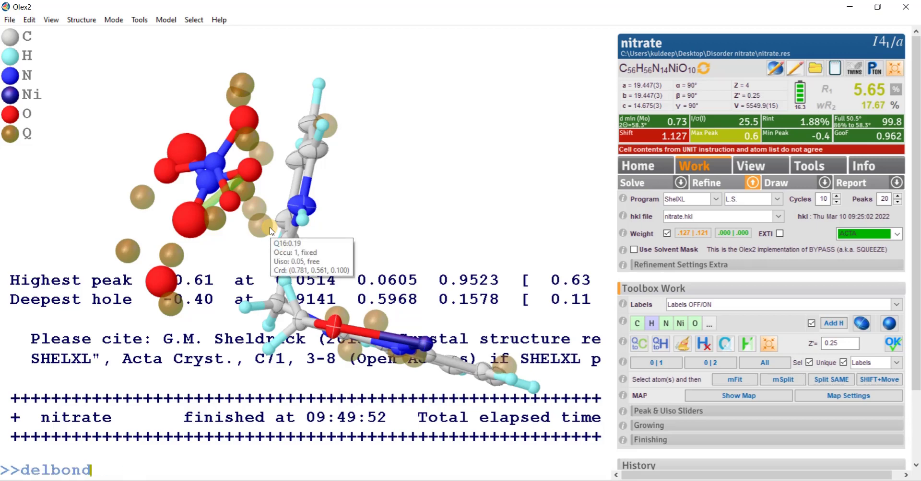
key("Return")
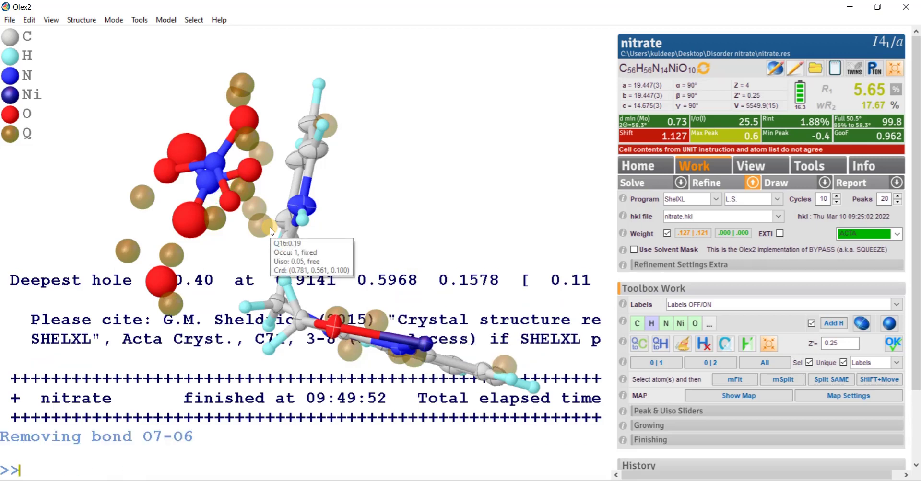
key("ctrl+r")
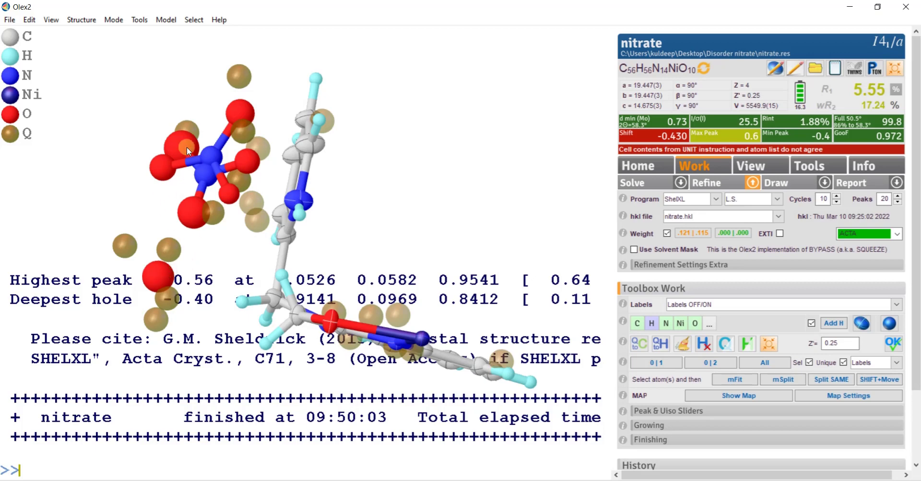
- Make the atoms of both nitrate parts and the water oxygen anisotropic with the anis command
double_click(171, 148)
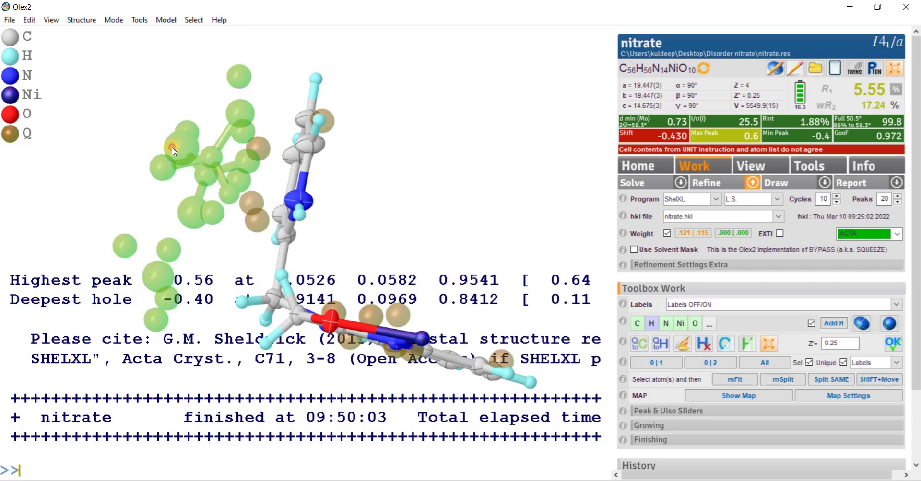
type("ani")
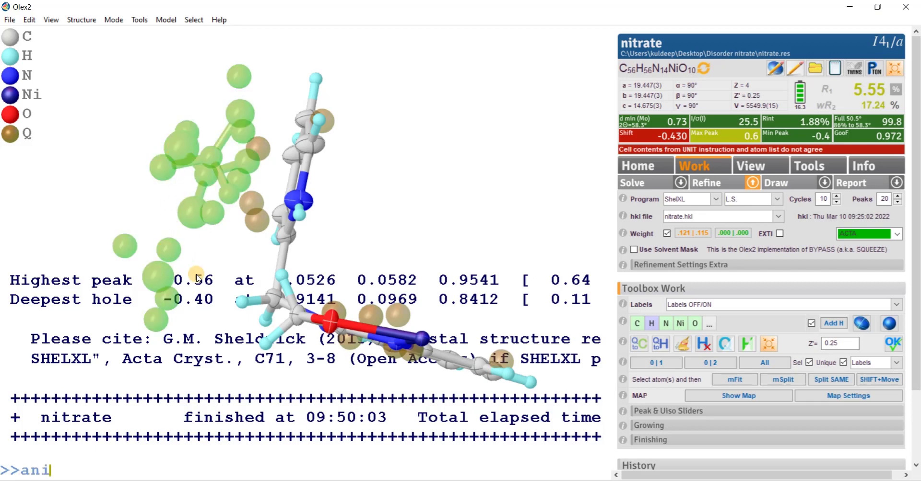
type("s")
key("Return")
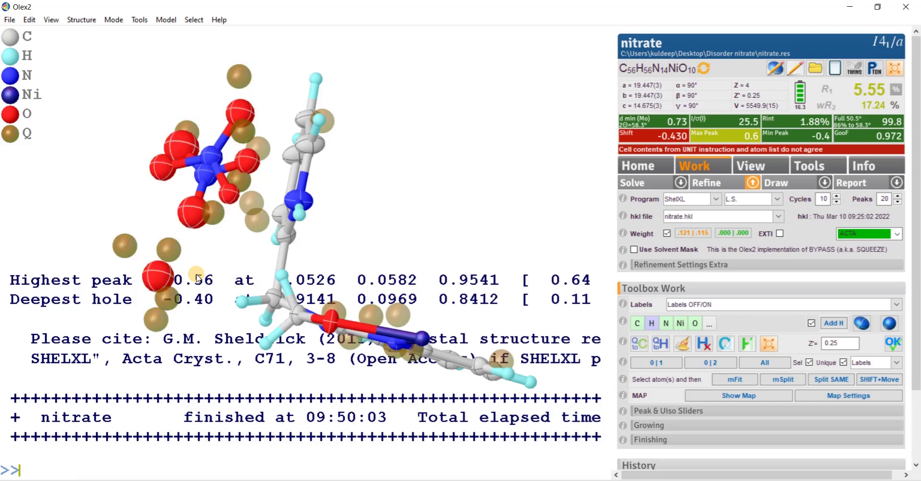
- Hide the Q peaks and apply a RIGU restraint to both nitrate parts and the water oxygen
key("ctrl+q")
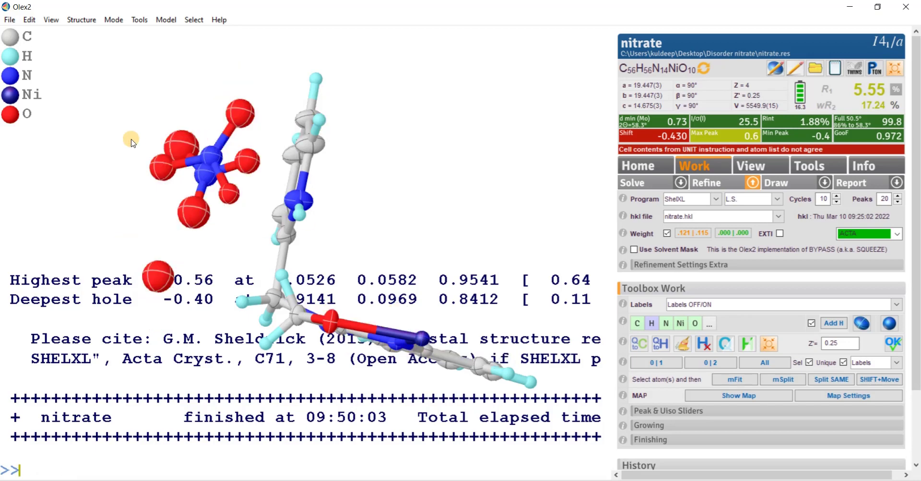
double_click(203, 174)
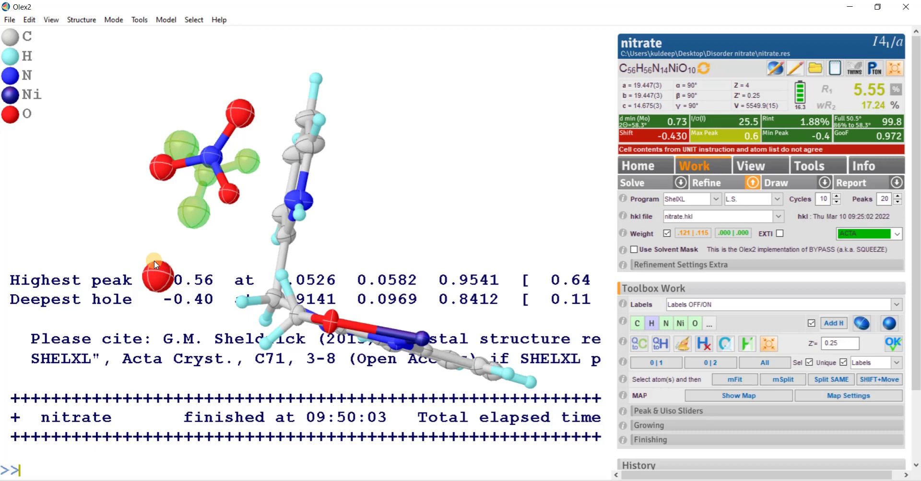
double_click(216, 158)
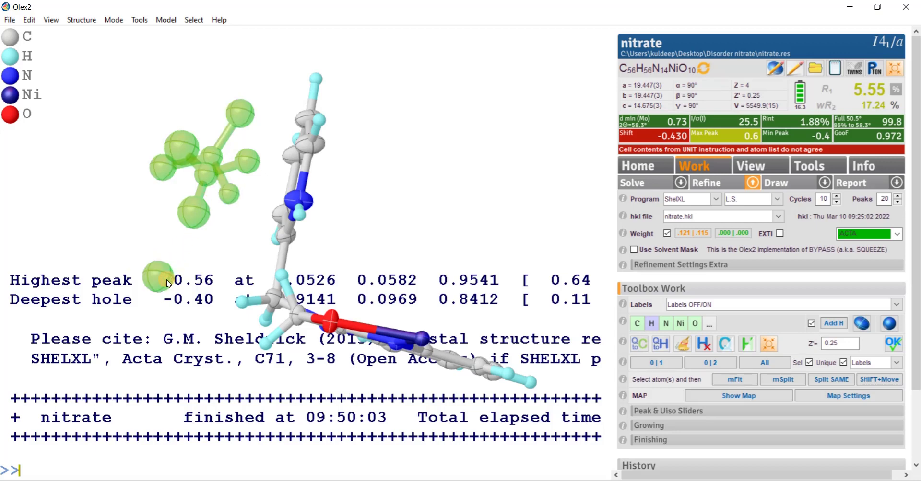
type("rigu")
key("Return")
- Add hydrogens to the water oxygen with hadd and refine the structure twice, showing the Q peaks between runs
type("h")
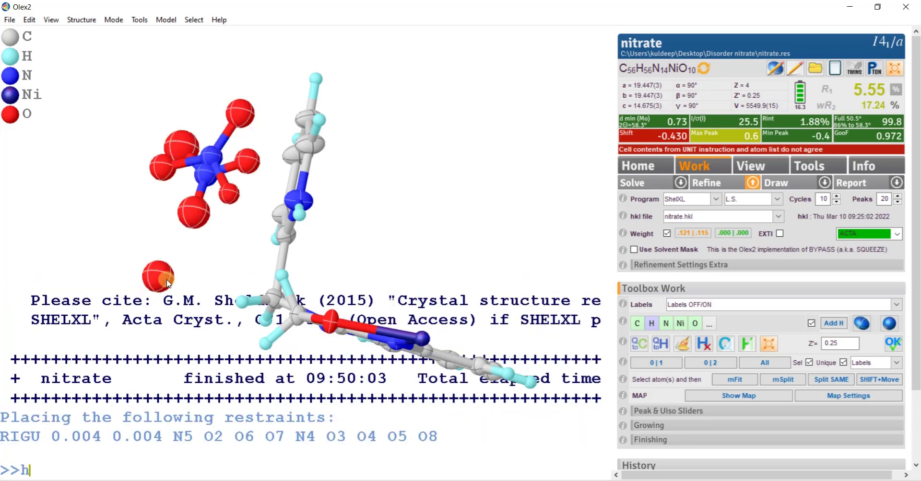
type("add")
key("Return")
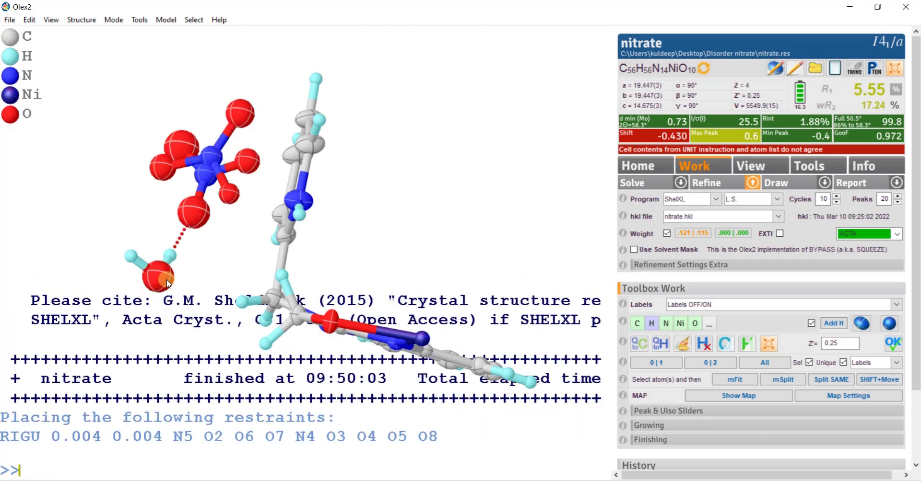
key("ctrl+r")
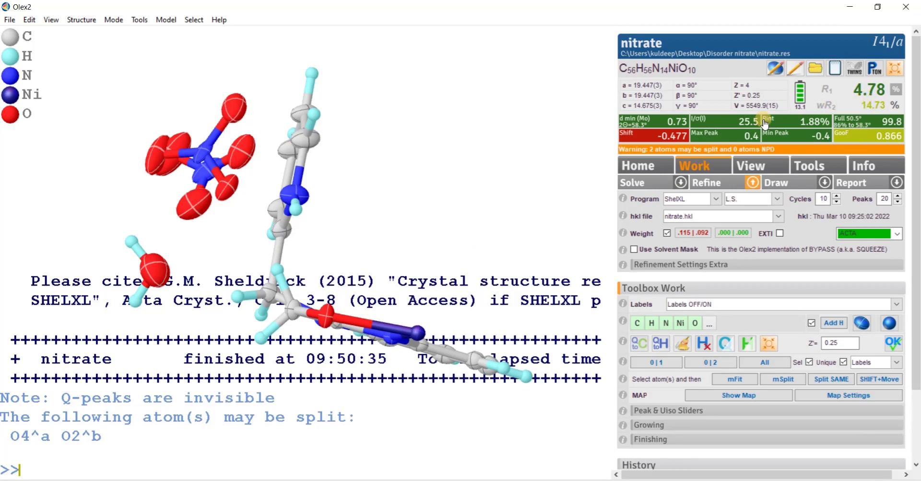
left_click_drag(433, 189, 403, 189)
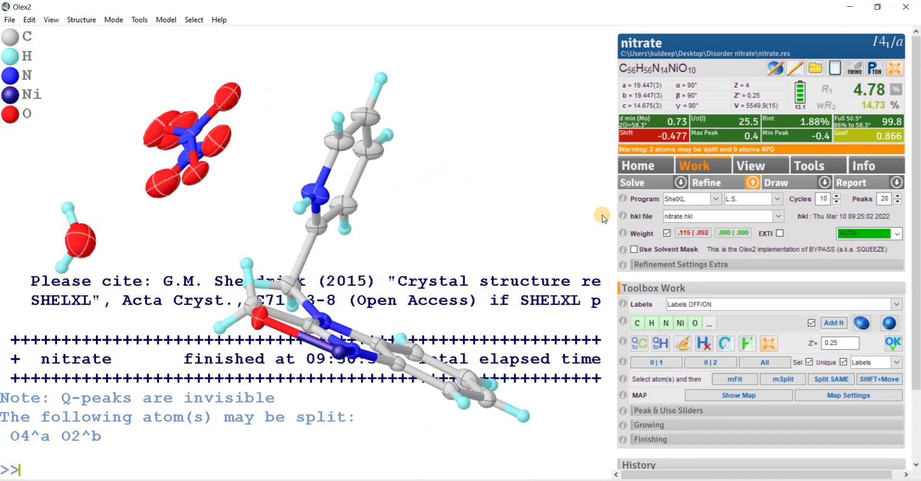
key("ctrl+q")
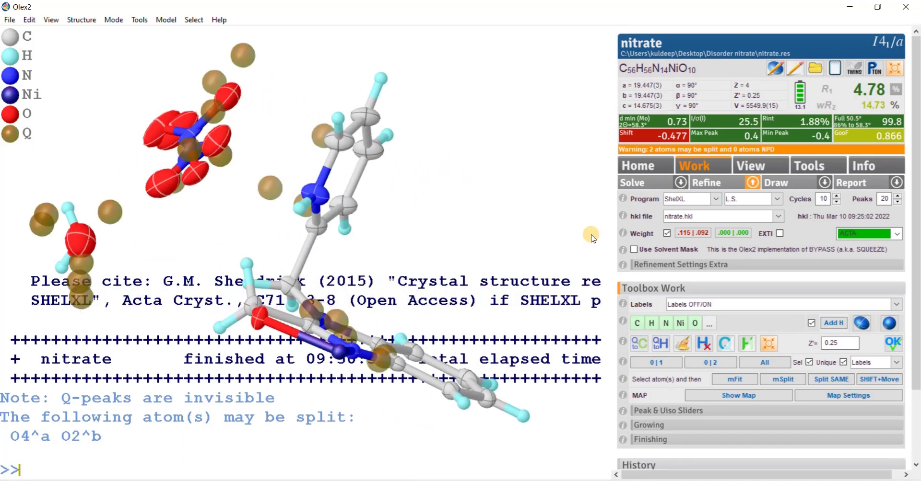
left_click(718, 182)
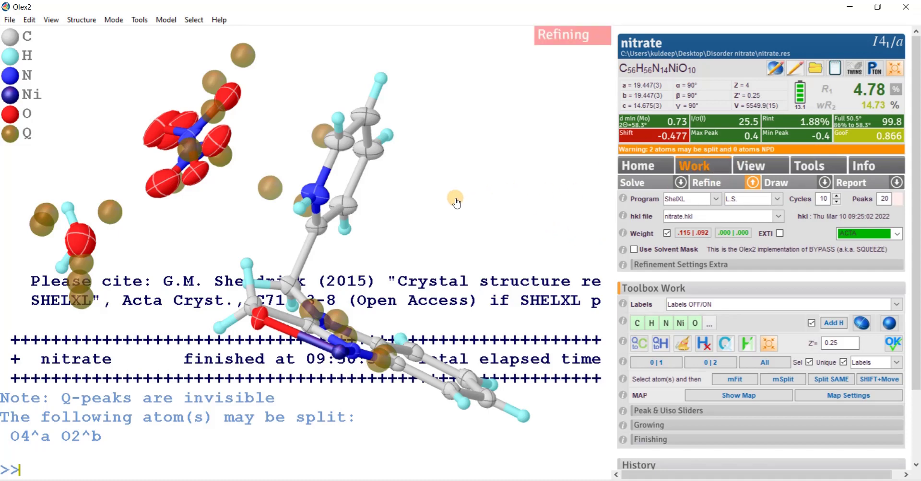
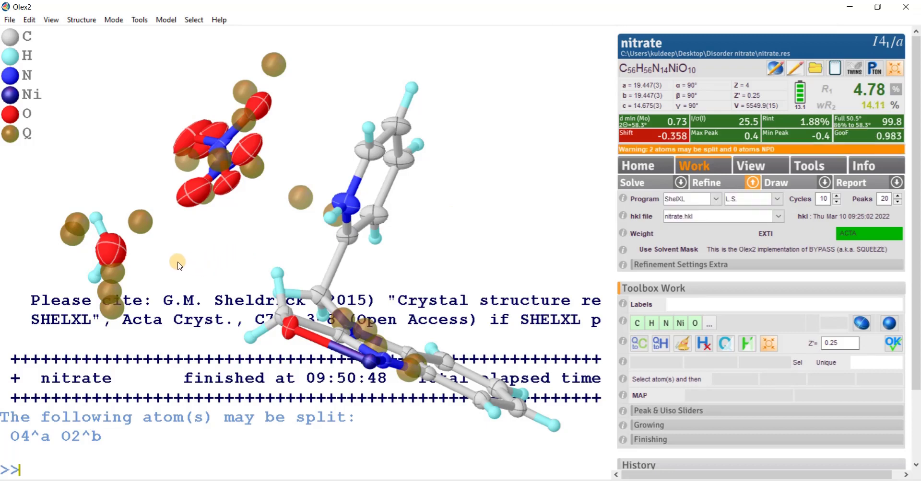
- Try to reposition the water's hydrogens by deleting both, re-adding them with hadd and refining twice
left_click_drag(105, 252, 139, 231)
left_click(101, 191)
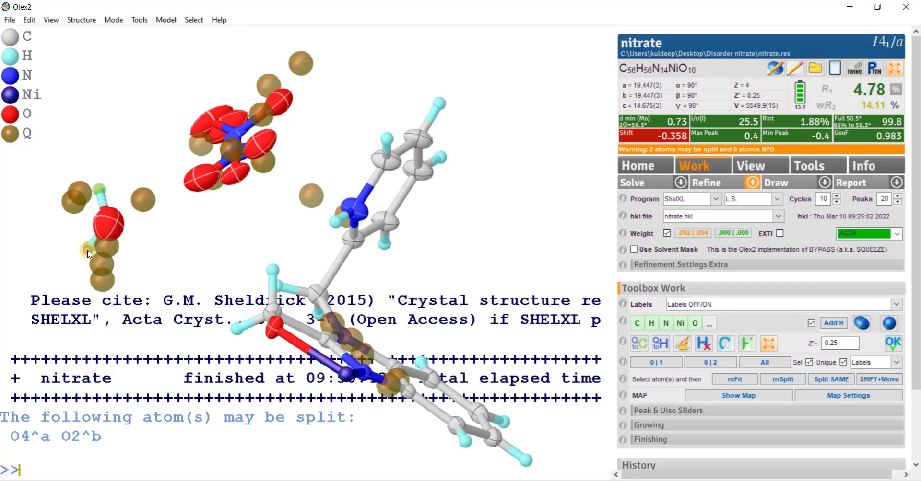
key("Delete")
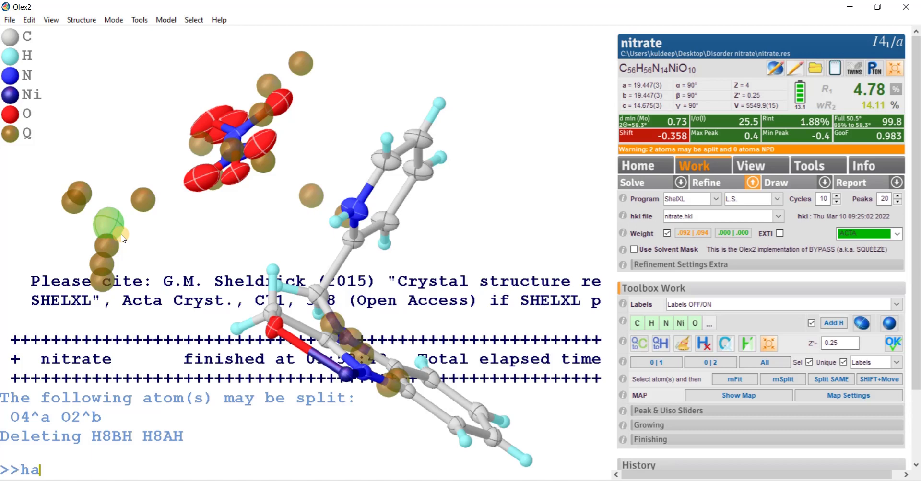
key("Return")
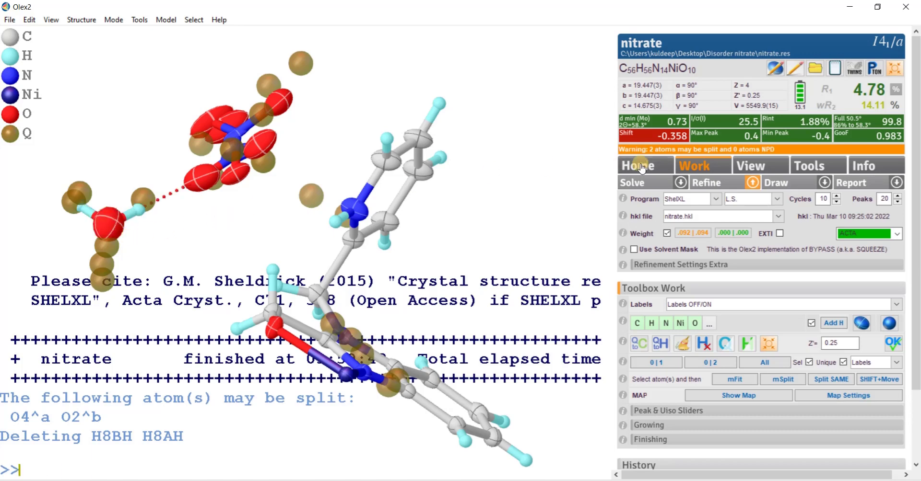
left_click(715, 182)
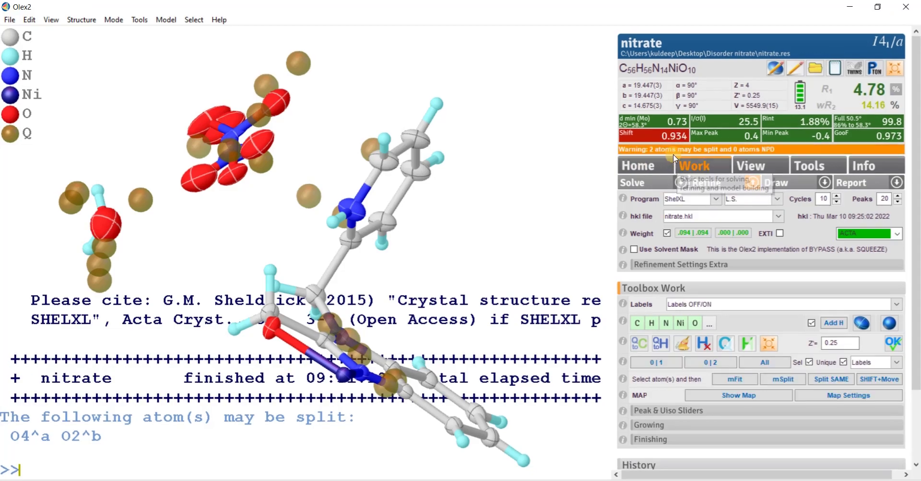
left_click(700, 186)
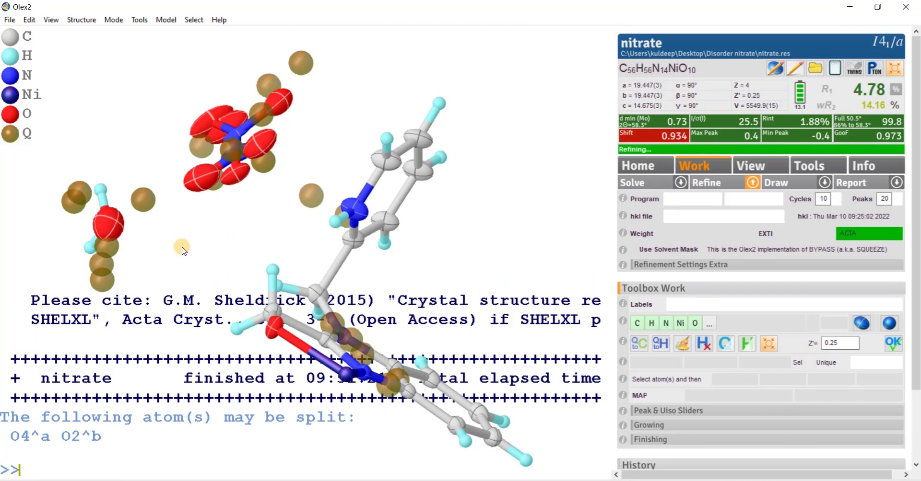
- Delete both hydrogens of the water molecule and refine the structure without them
left_click_drag(182, 249, 396, 150)
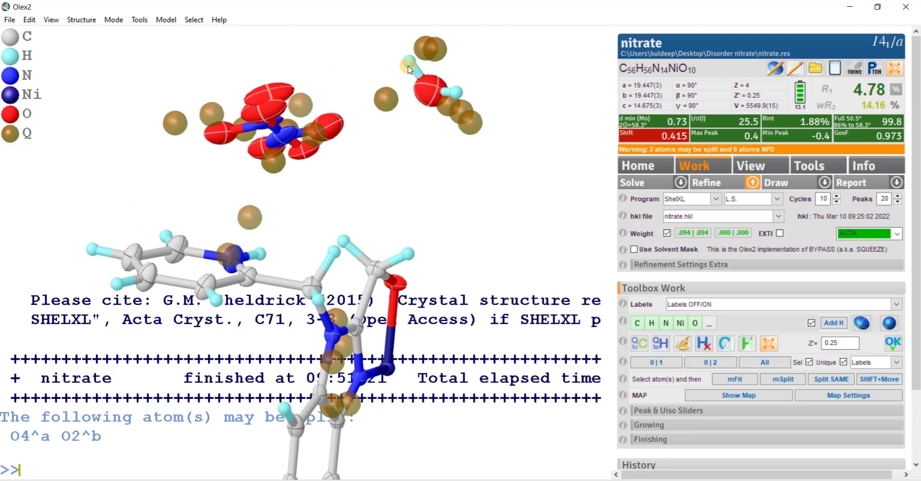
left_click_drag(416, 120, 397, 166)
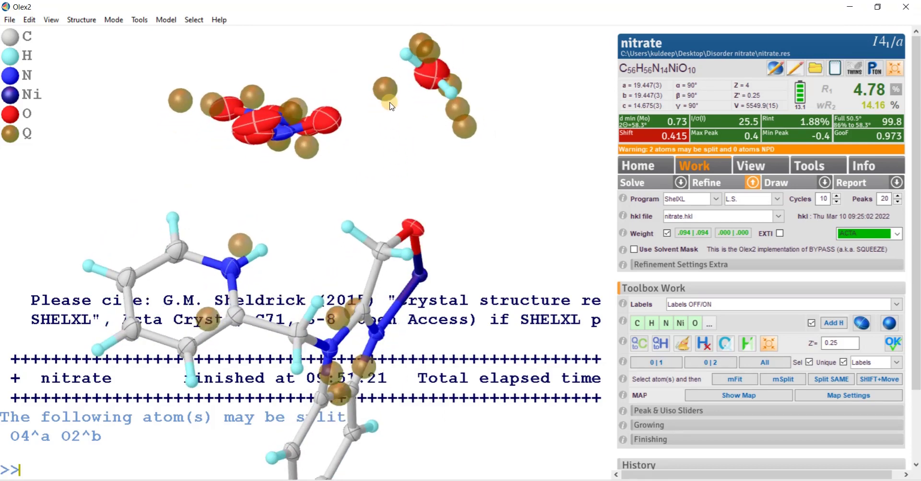
left_click_drag(420, 117, 407, 65)
left_click(401, 49)
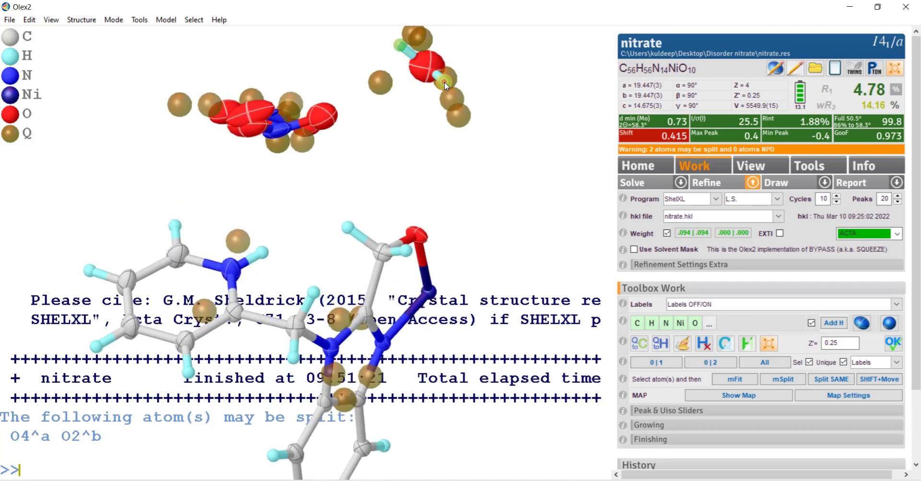
key("Delete")
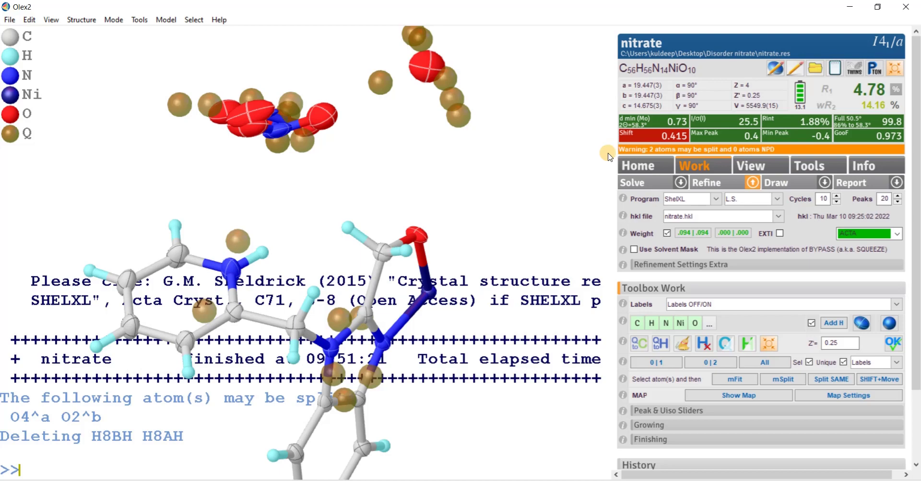
left_click(701, 184)
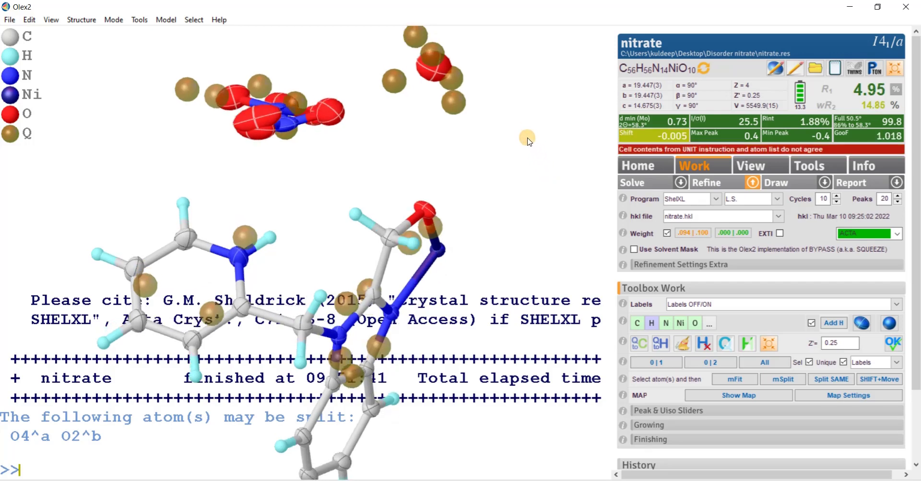
- Add new hydrogens to the bare water oxygen and refine the structure
key("Return")
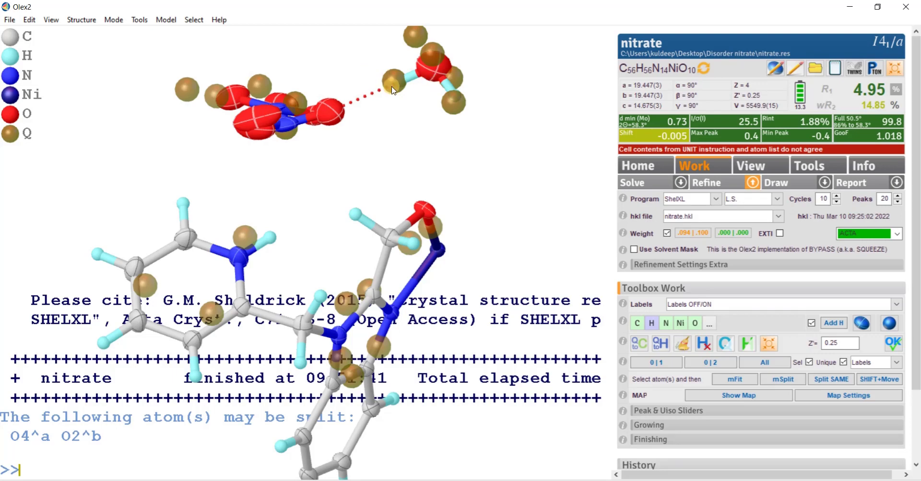
left_click(711, 184)
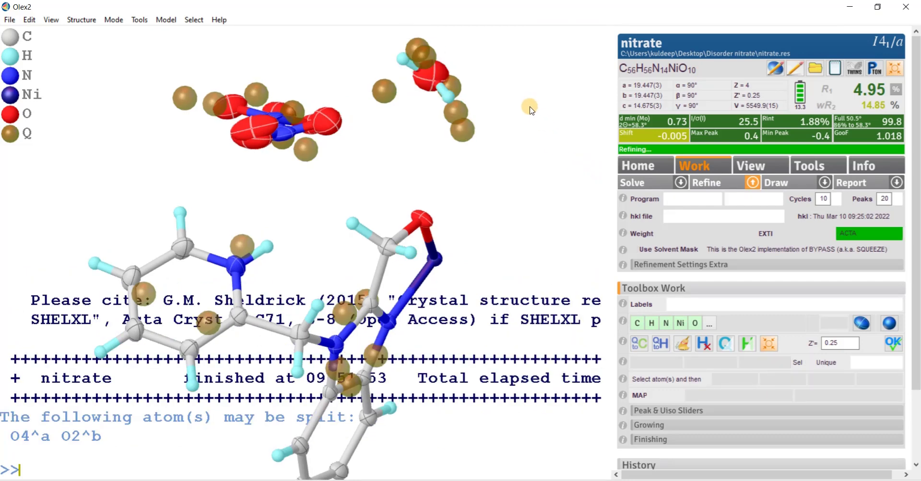
- Delete the water's two hydrogens and regenerate them on the selected water oxygen
left_click(451, 96)
left_click(405, 65)
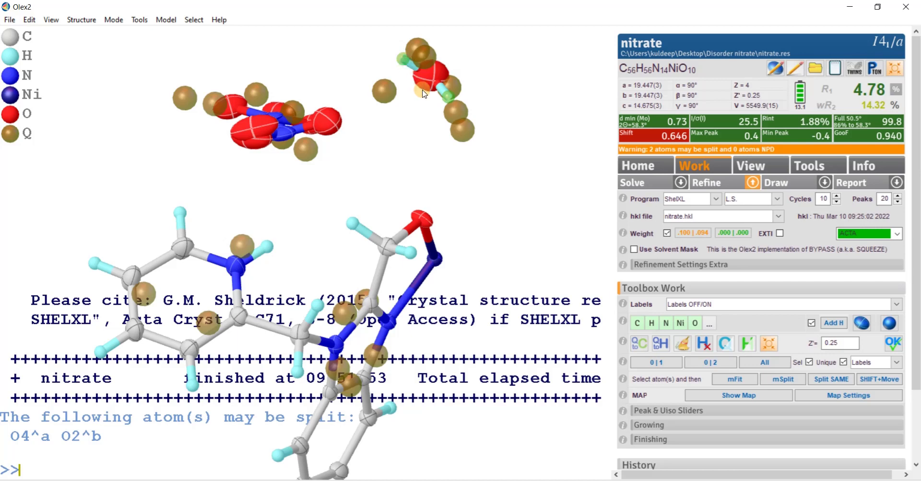
key("Delete")
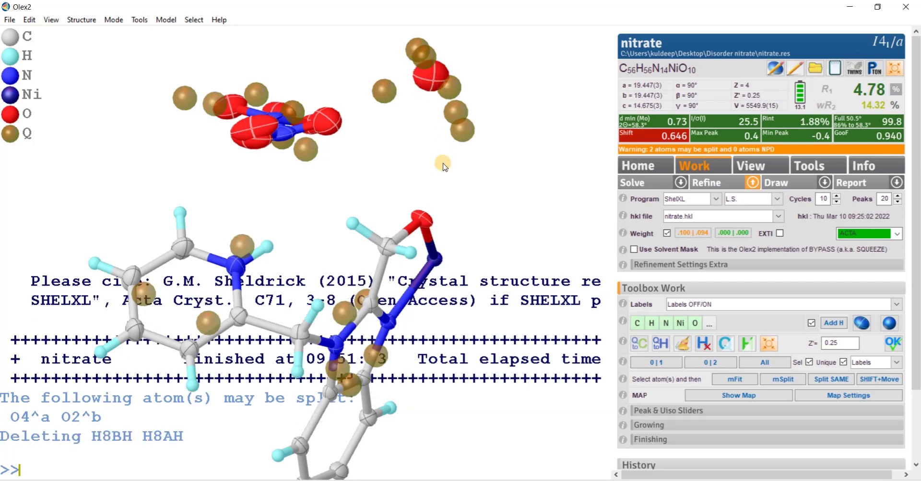
key("Return")
- Hide the Q peaks, apply AFIX 3 to the water oxygen and its two hydrogens, and refine the structure
left_click_drag(465, 79, 576, 230)
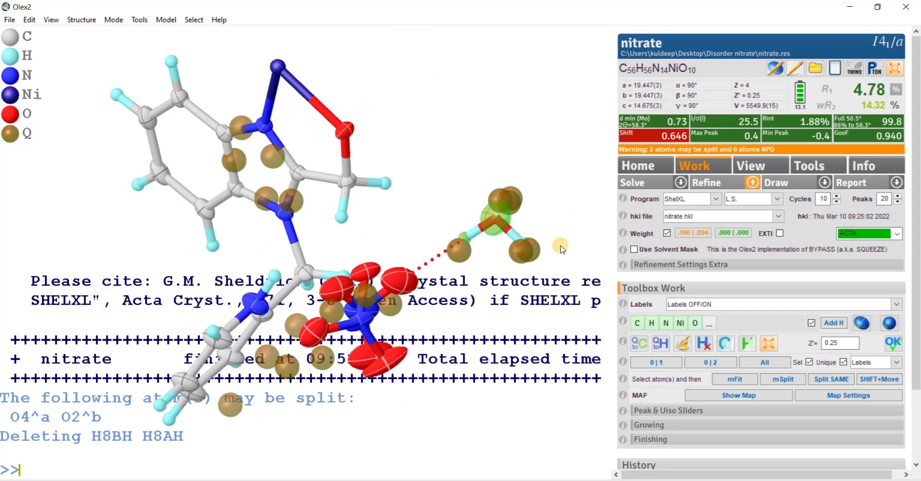
key("ctrl+q")
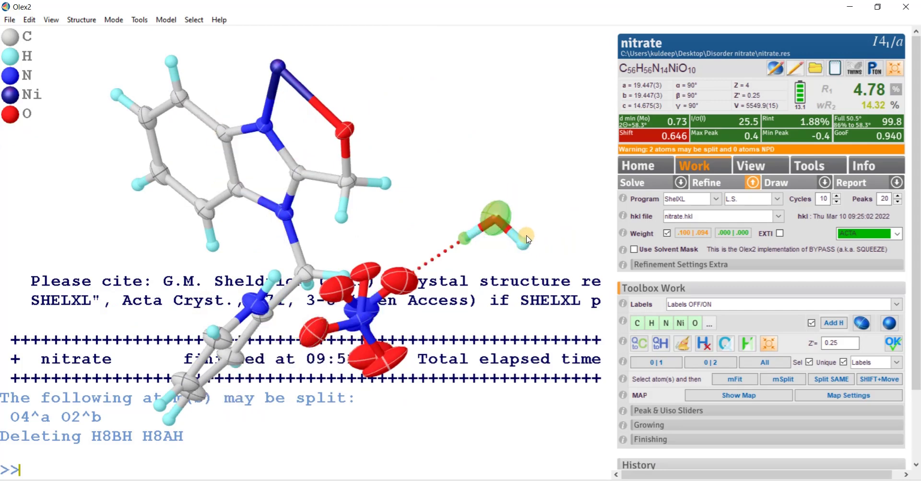
left_click_drag(527, 250, 525, 256)
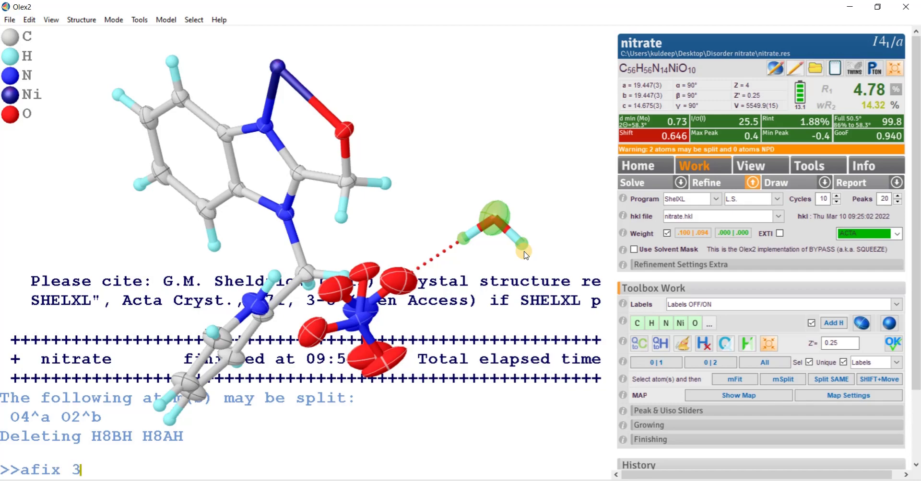
key("Return")
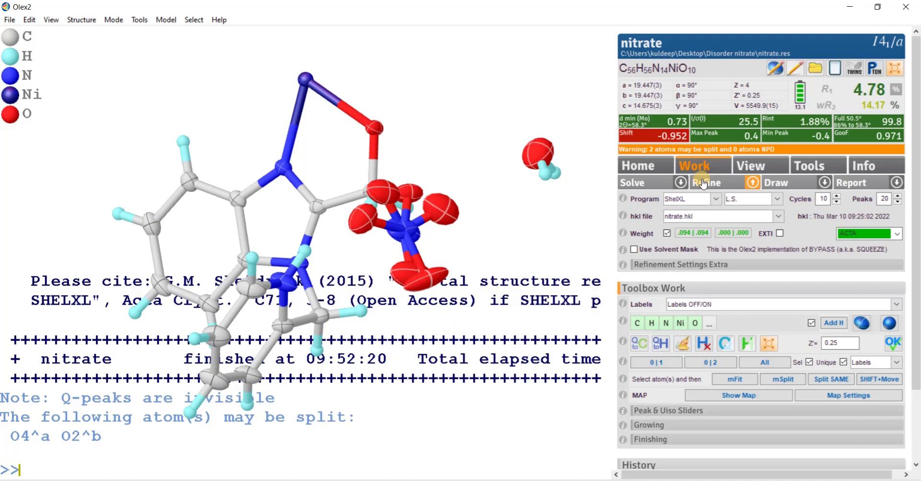
left_click(701, 178)
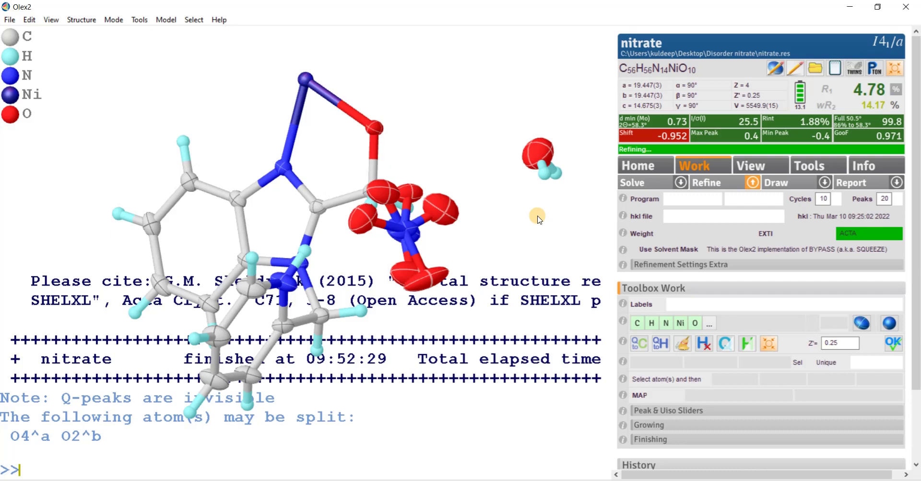
- Show the Q peaks around the nitrate and water, and inspect the Fobs vs Fcalc plot
left_click_drag(539, 240, 403, 171)
key("ctrl+q")
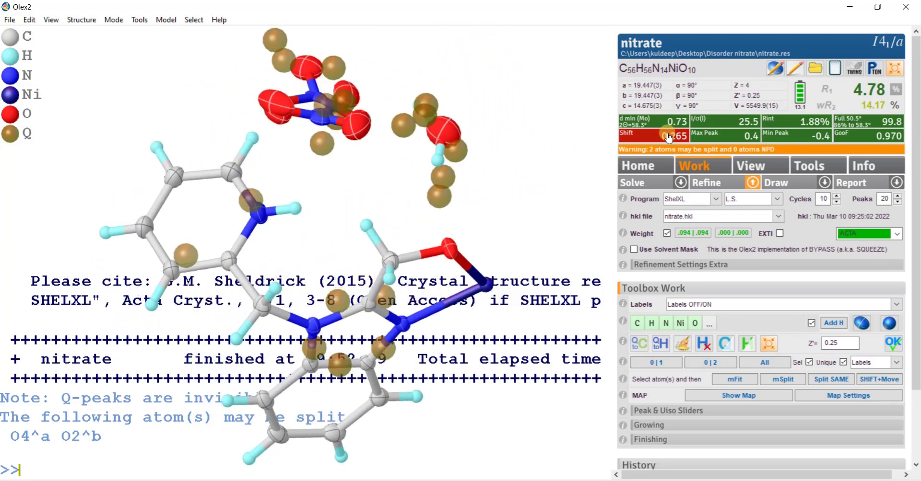
left_click(898, 99)
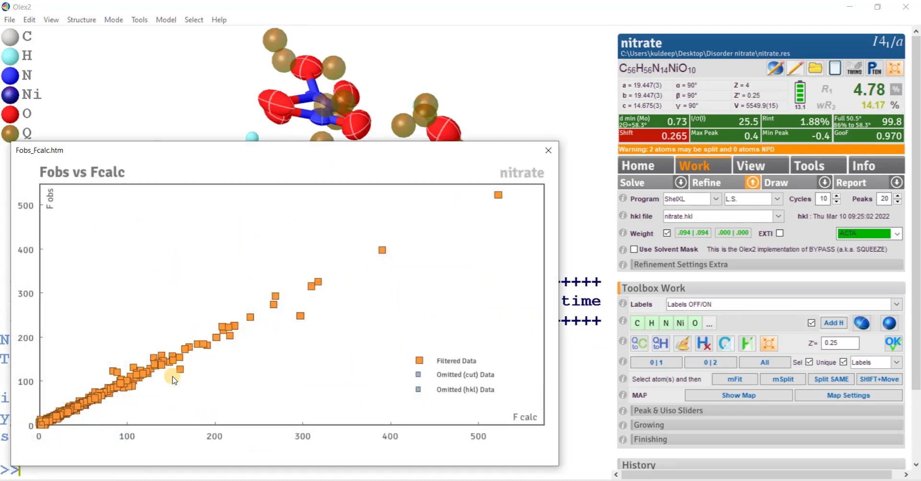
left_click(547, 149)
- Omit the ten bad reflections with |Error/esd| above 5 and refine the structure
left_click(863, 166)
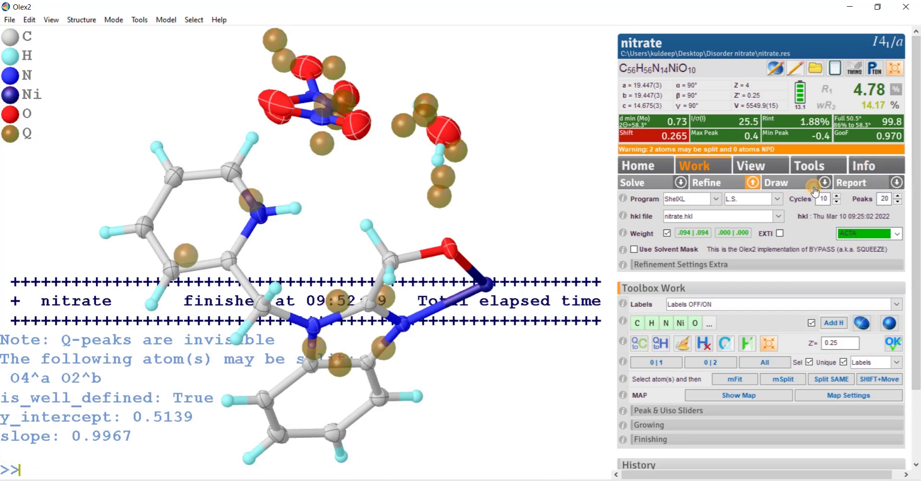
left_click(641, 267)
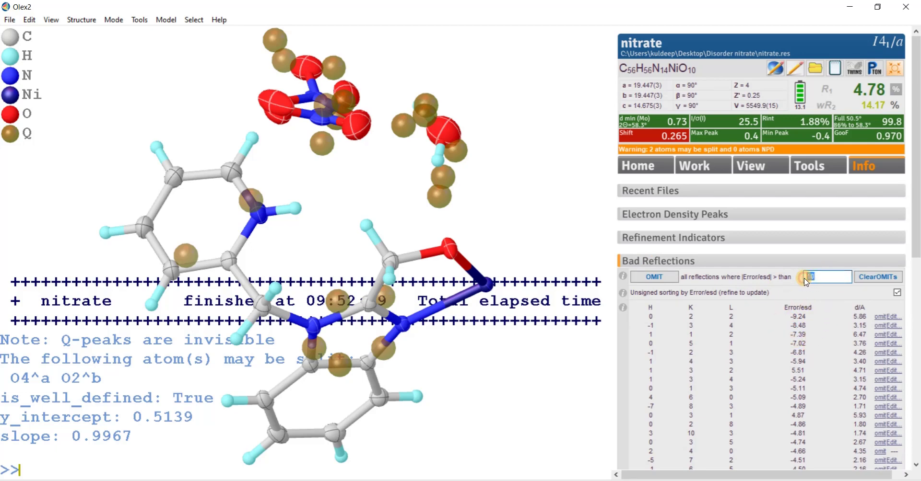
left_click(667, 281)
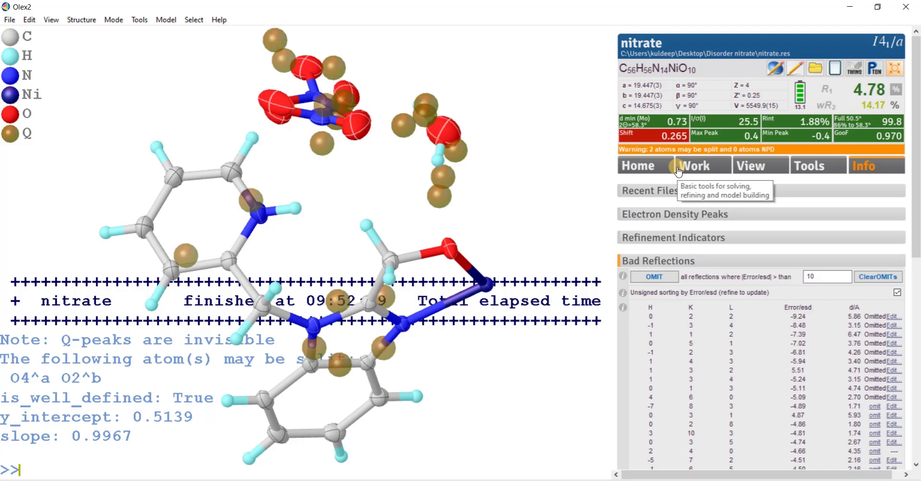
key("ctrl+r")
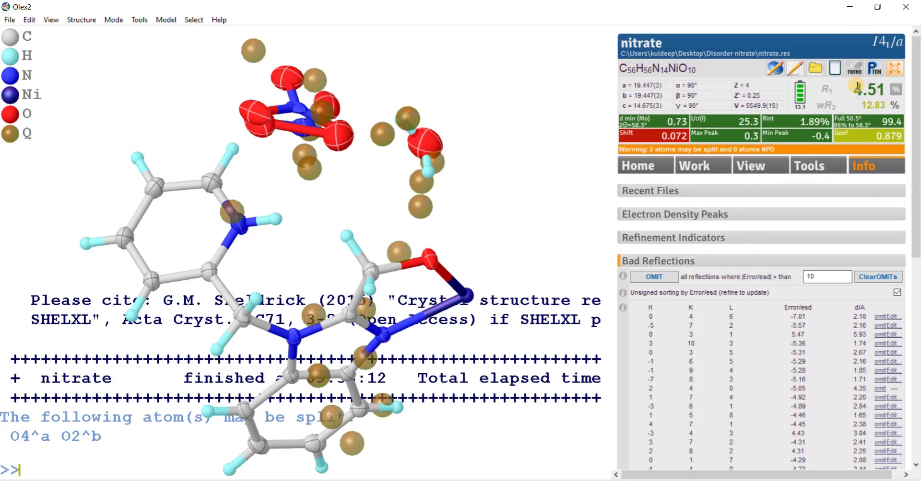
- Remove the false O6-O2 bond between the two nitrate disorder parts and refine the structure
left_click_drag(506, 118, 493, 147)
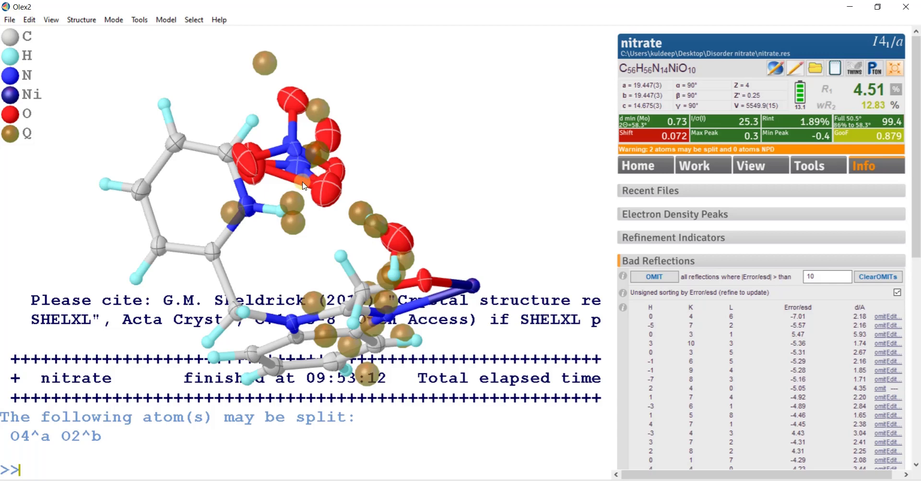
mouse_move(305, 187)
type("afix 3")
key("Up")
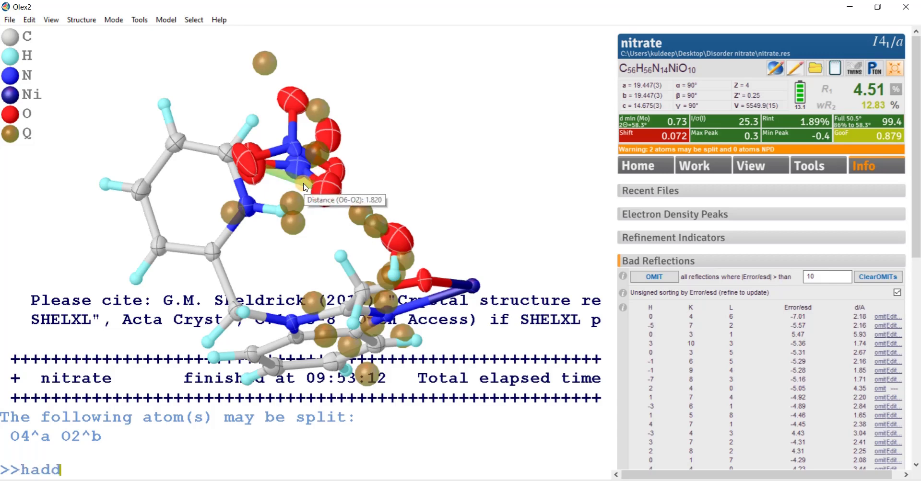
key("Up")
key("Return")
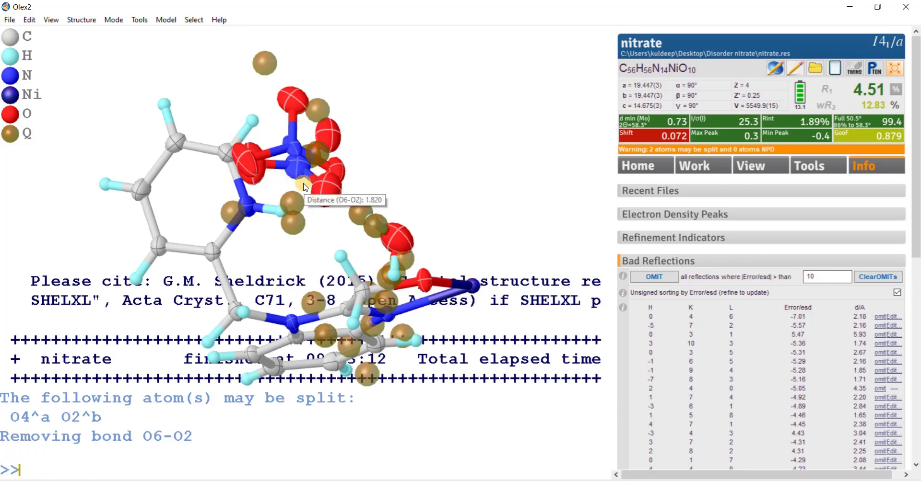
key("ctrl+r")
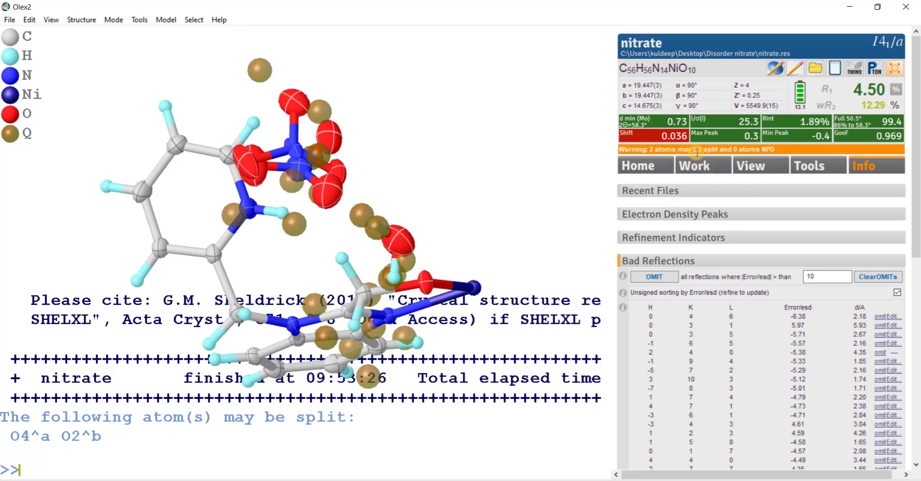
- Refine the structure repeatedly with ShelXL to lower the shift, and hide the Q peaks
left_click_drag(464, 220, 515, 175)
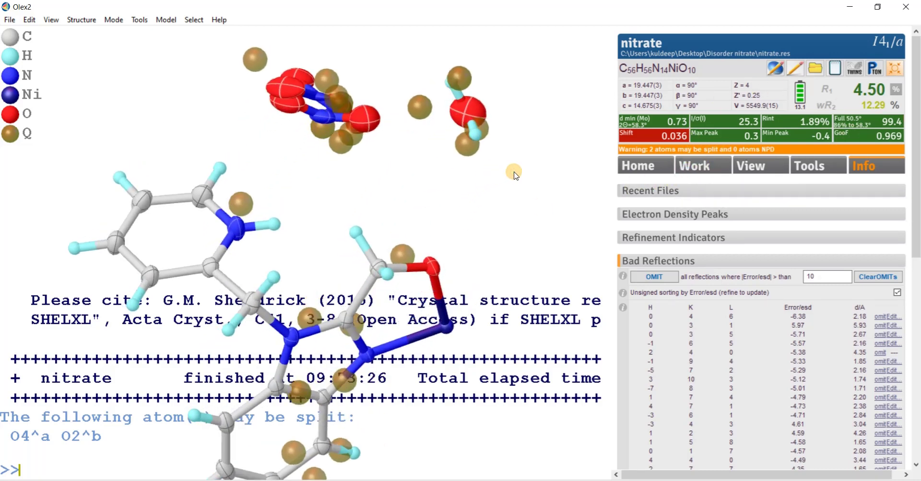
left_click(694, 168)
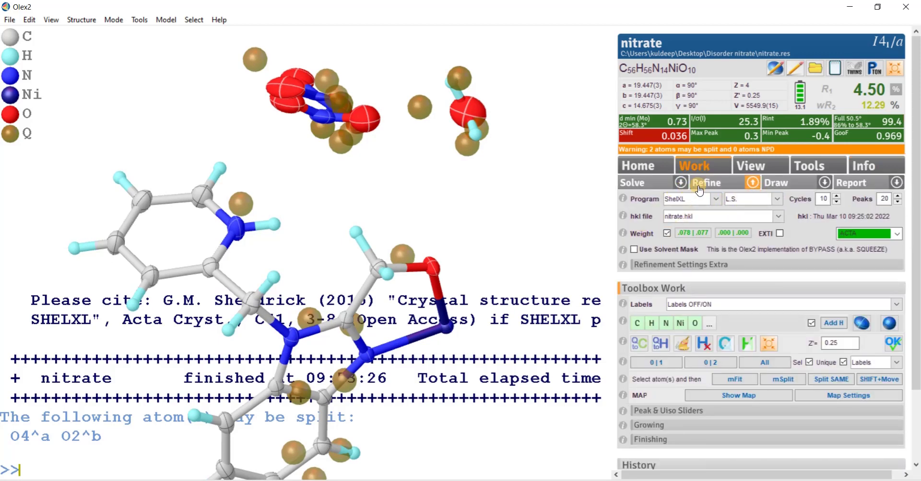
left_click(706, 184)
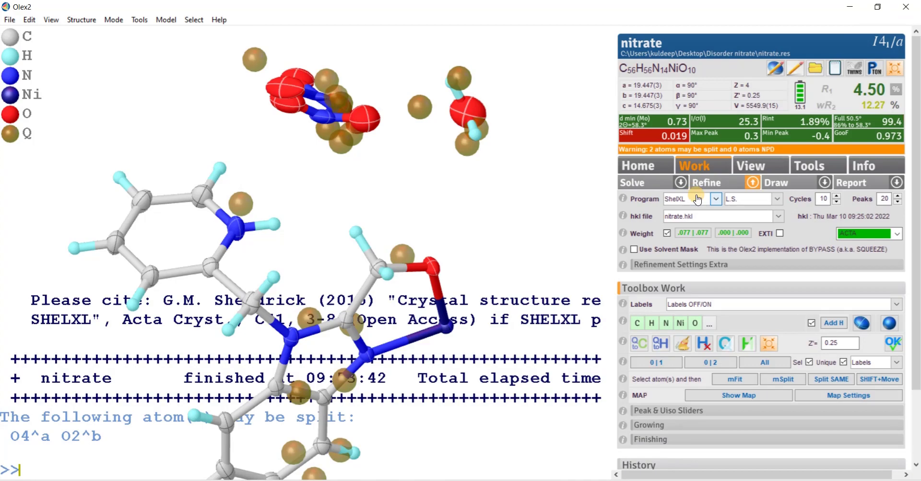
left_click(706, 183)
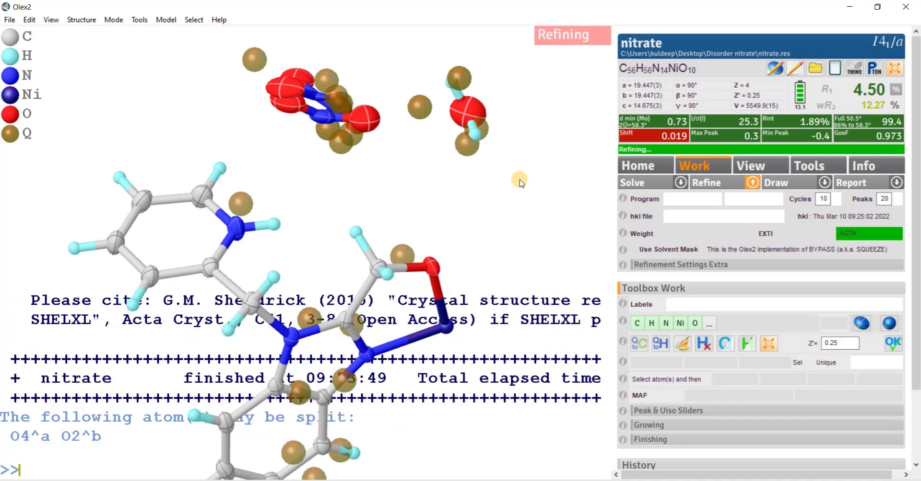
left_click_drag(509, 214, 533, 177)
left_click(714, 183)
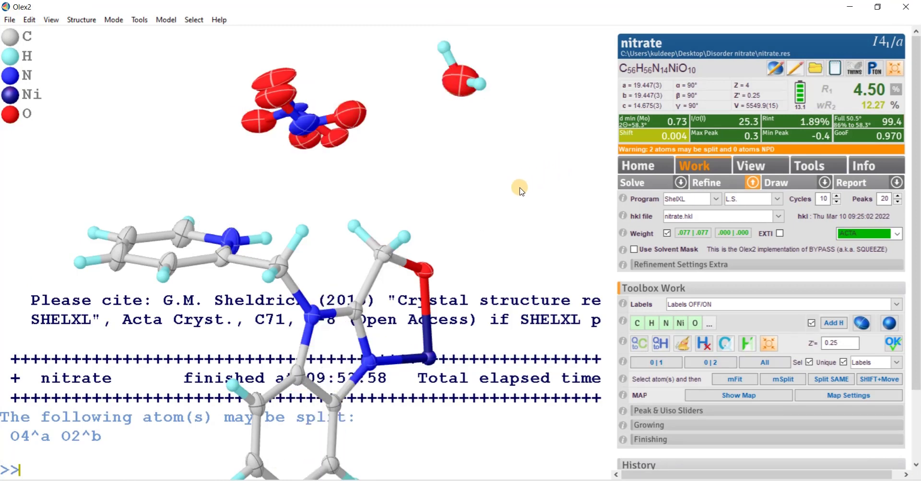
- Grow the structure to the complete nickel complex, examine it from several sides, and fuse it back to the asymmetric unit
key("Return")
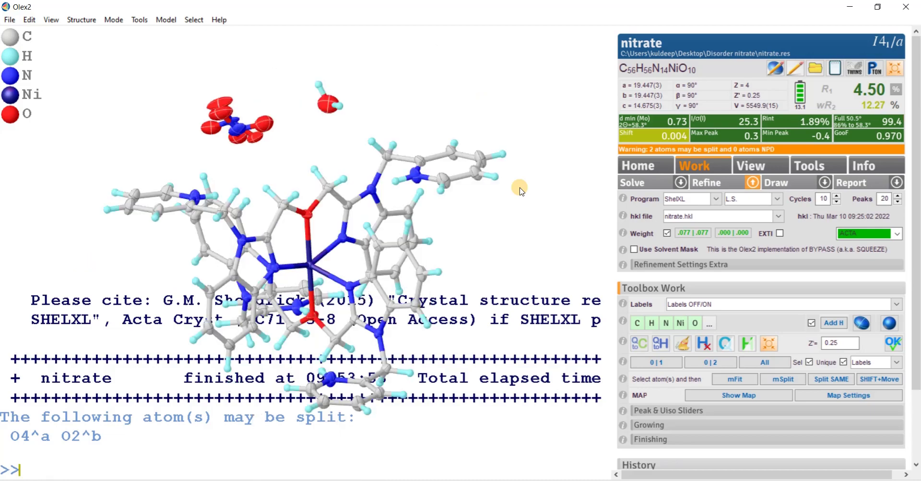
left_click_drag(438, 242, 383, 282)
left_click_drag(401, 231, 368, 198)
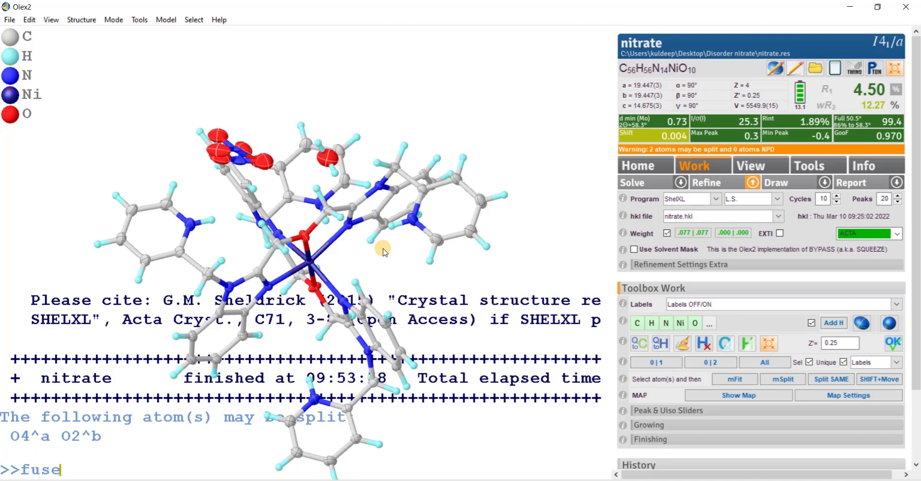
key("Return")
left_click_drag(379, 230, 303, 233)
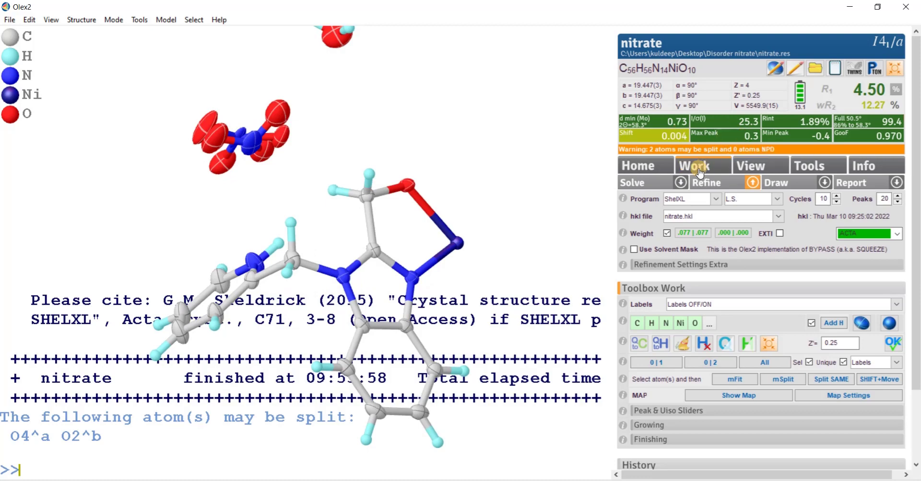
- Run two more ShelXL refinements of the fused structure, checking the nitrate and water geometry between them
left_click(701, 183)
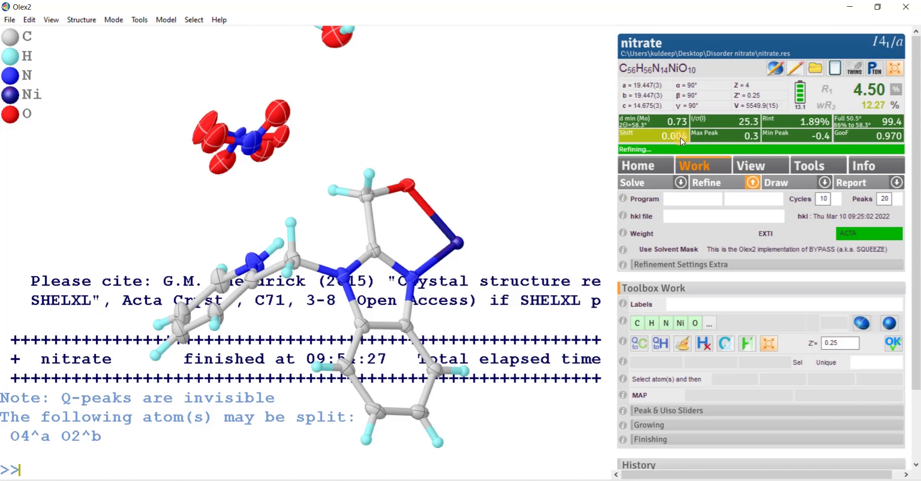
left_click_drag(553, 112, 544, 180)
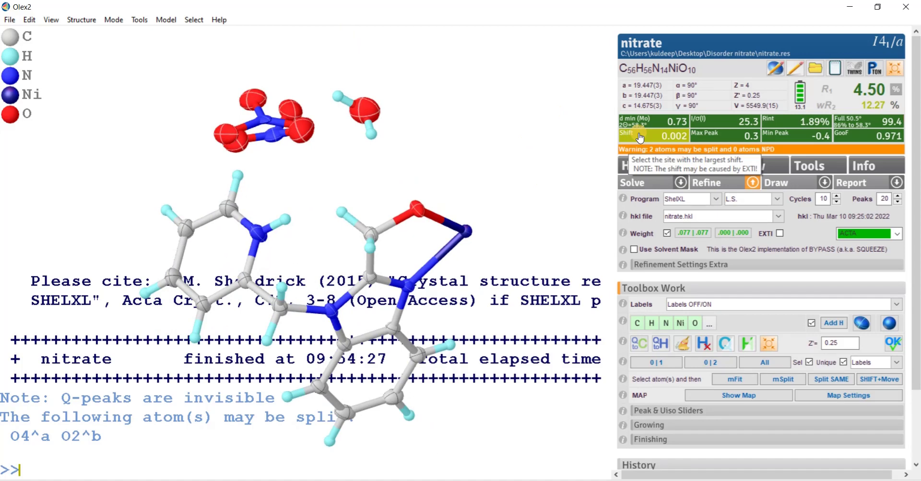
left_click(408, 154)
left_click_drag(270, 142, 294, 160)
left_click(512, 156)
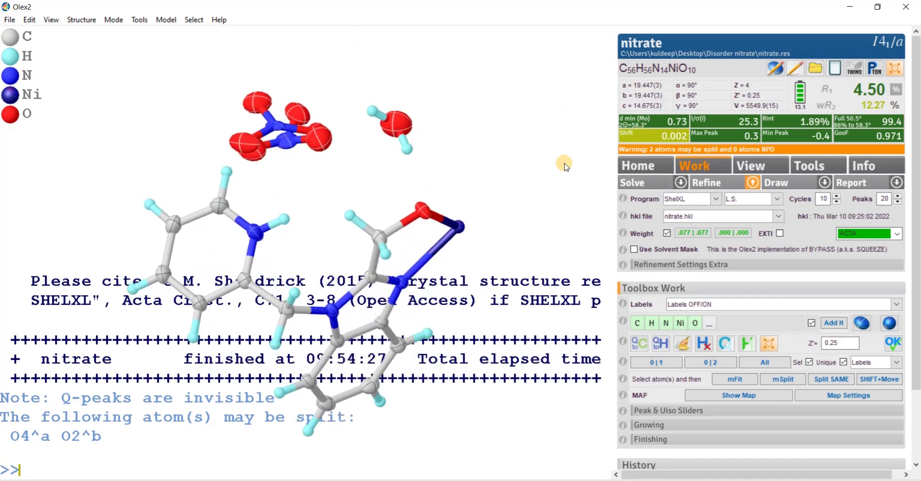
left_click(703, 183)
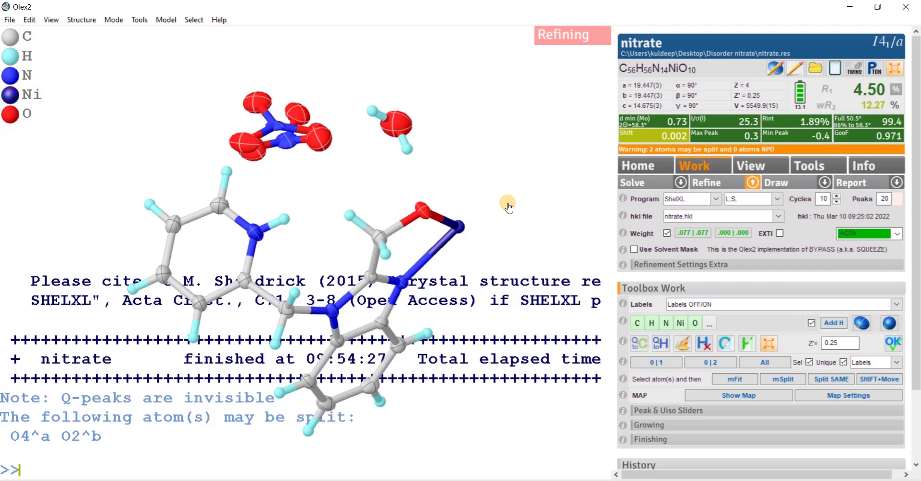